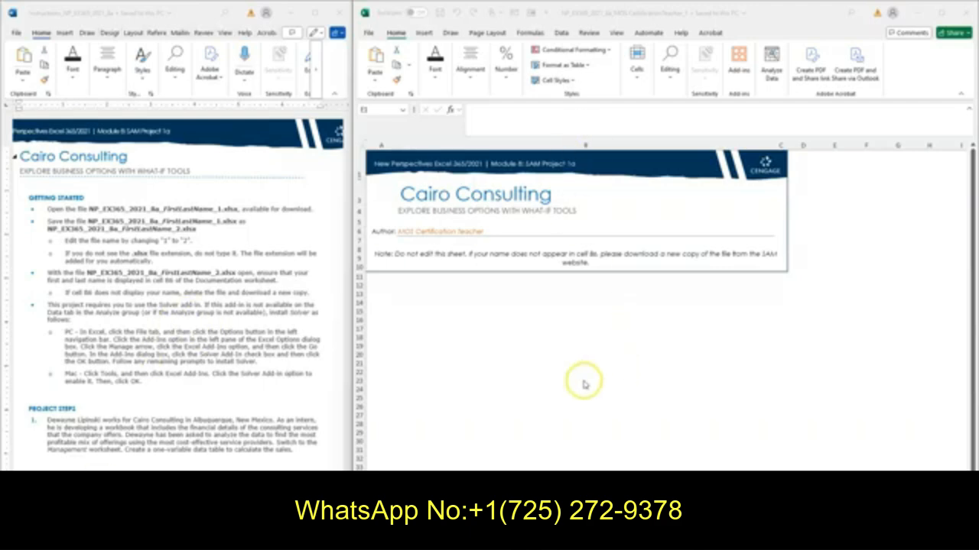
Save a copy of the workbook in Downloads as NP_EX365_2021_8a_MOS CertificationTeacher_2
{"action": "left_click", "coordinate": [540, 373]}
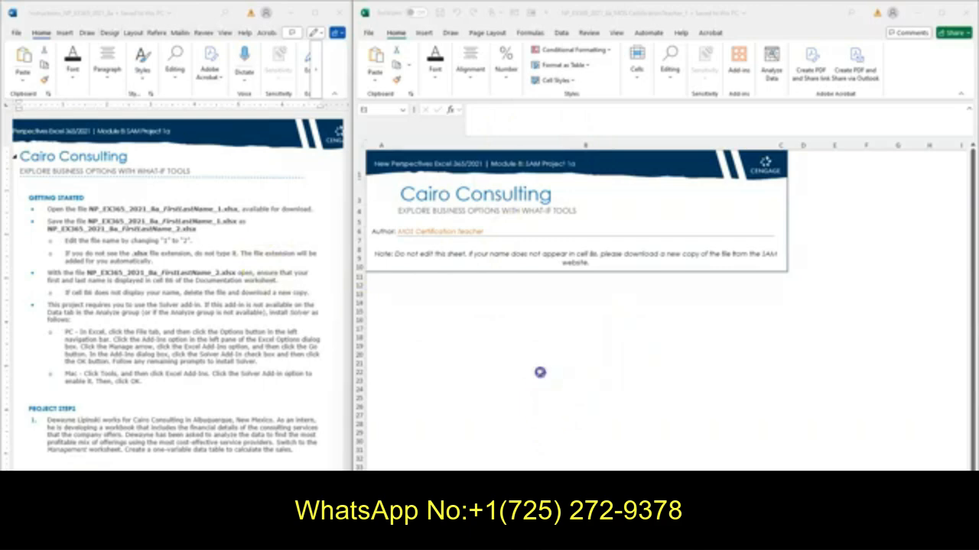
{"action": "left_click", "coordinate": [368, 33]}
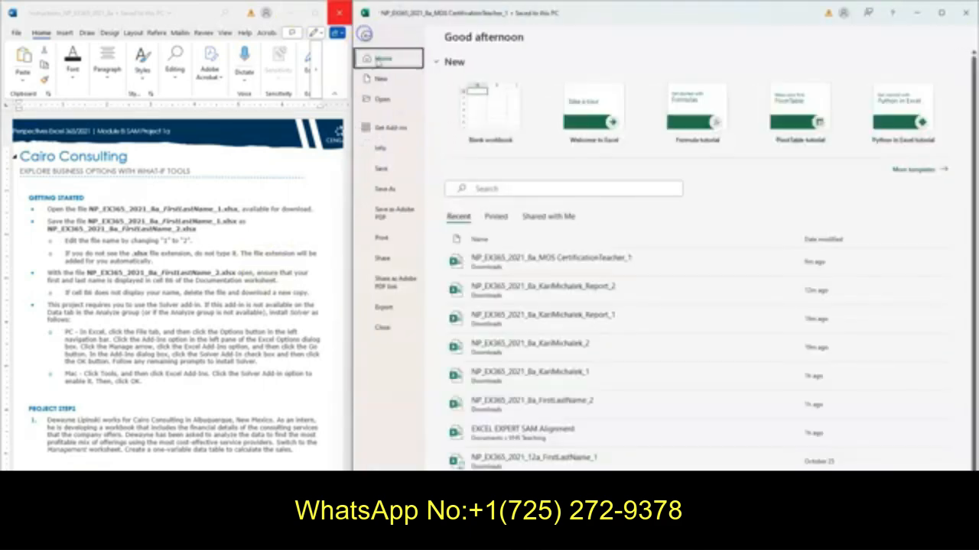
{"action": "left_click", "coordinate": [386, 191]}
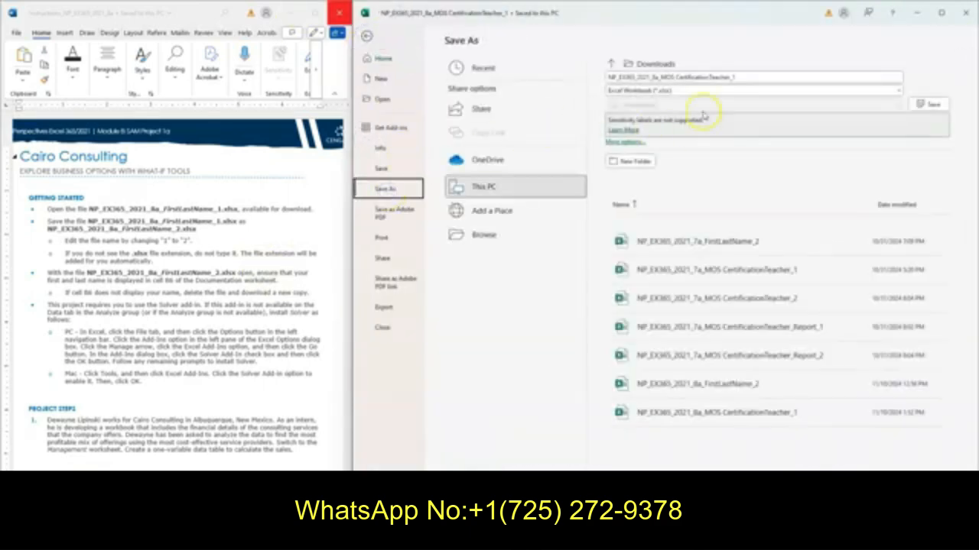
{"action": "left_click", "coordinate": [742, 78]}
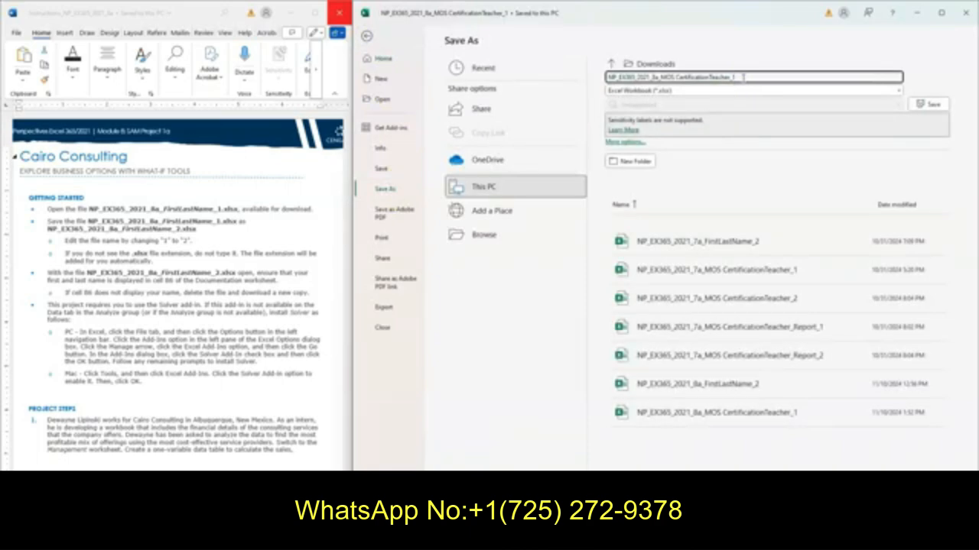
{"action": "type", "text": "2"}
{"action": "left_click", "coordinate": [931, 103]}
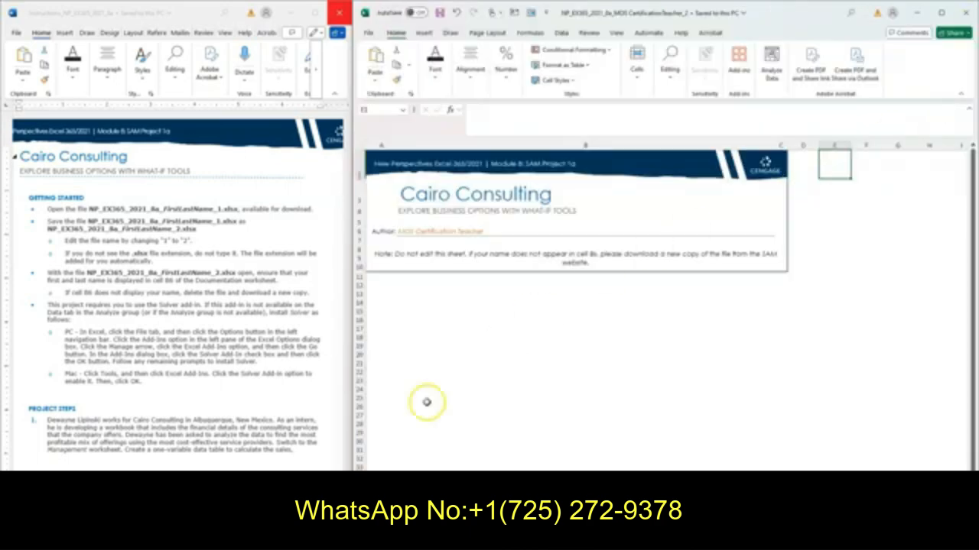
Consult the first project step in the instructions and switch the workbook to the Management worksheet
{"action": "scroll", "coordinate": [237, 368], "scroll_direction": "down", "scroll_amount": 1}
{"action": "scroll", "coordinate": [237, 368], "scroll_direction": "down", "scroll_amount": 5}
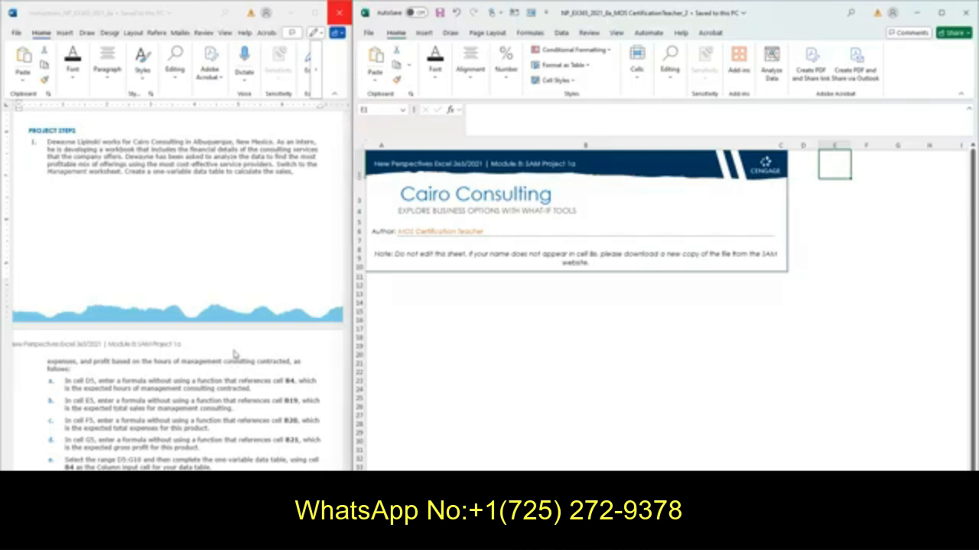
{"action": "left_click", "coordinate": [226, 367]}
{"action": "key", "text": "ctrl+Page_Down"}
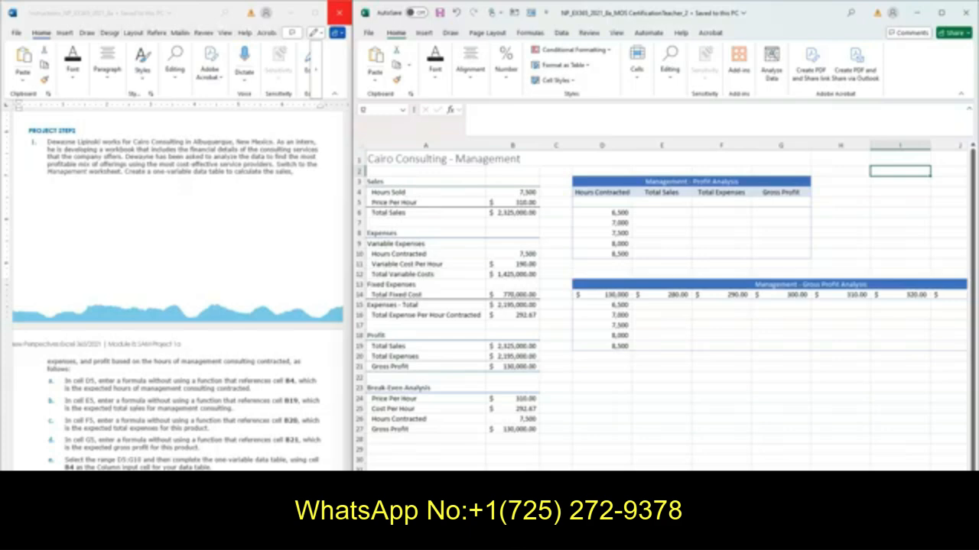
Enter a formula in D5 of the profit analysis table that references the hours sold in cell B4
{"action": "scroll", "coordinate": [191, 393], "scroll_direction": "down", "scroll_amount": 4}
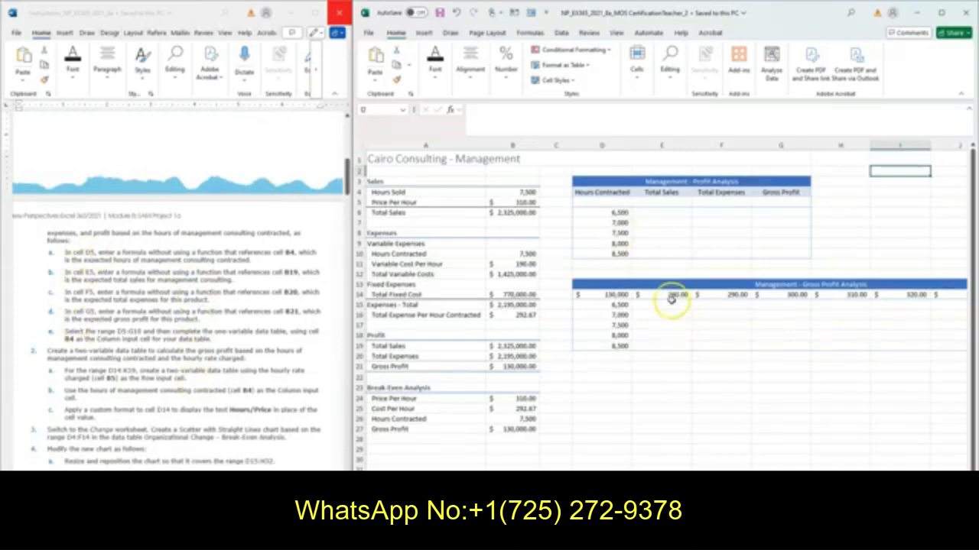
{"action": "left_click", "coordinate": [602, 202]}
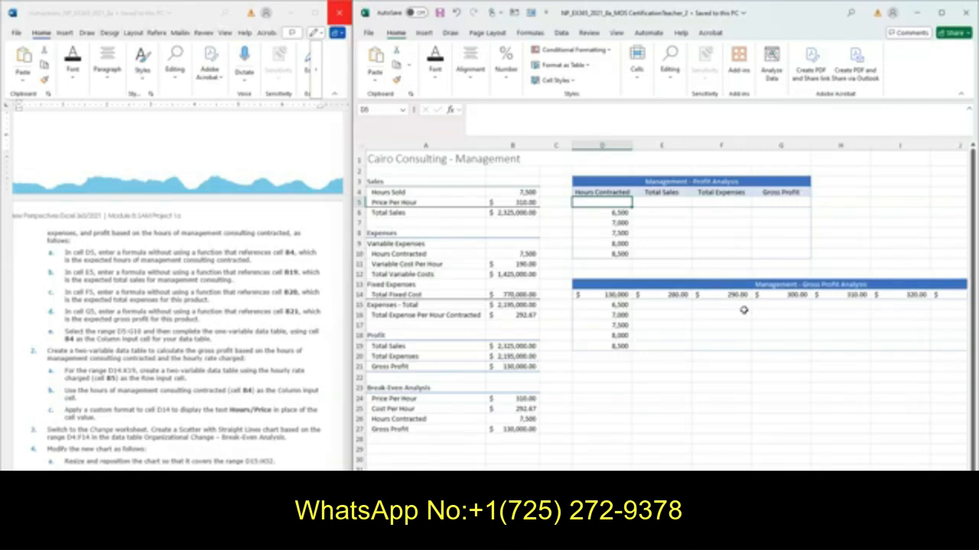
{"action": "type", "text": "="}
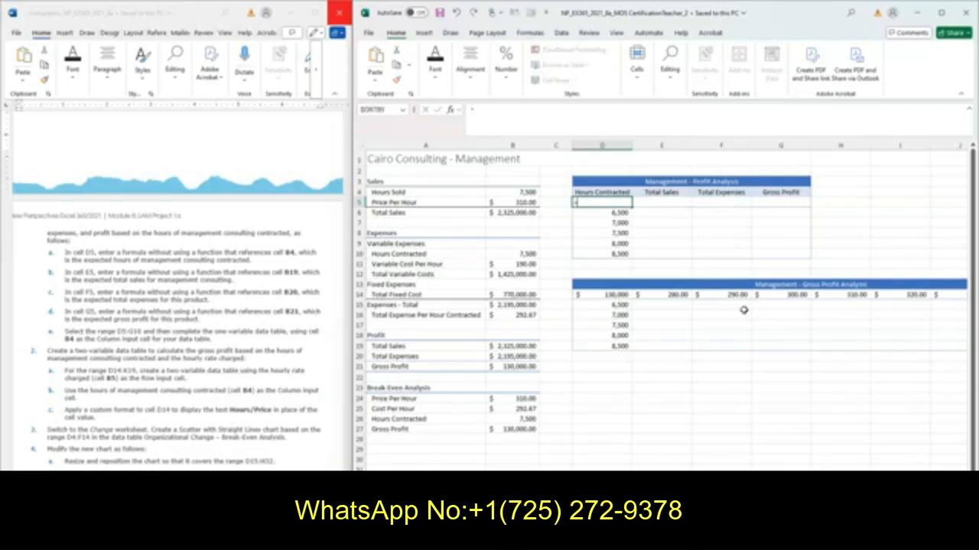
{"action": "left_click", "coordinate": [511, 195]}
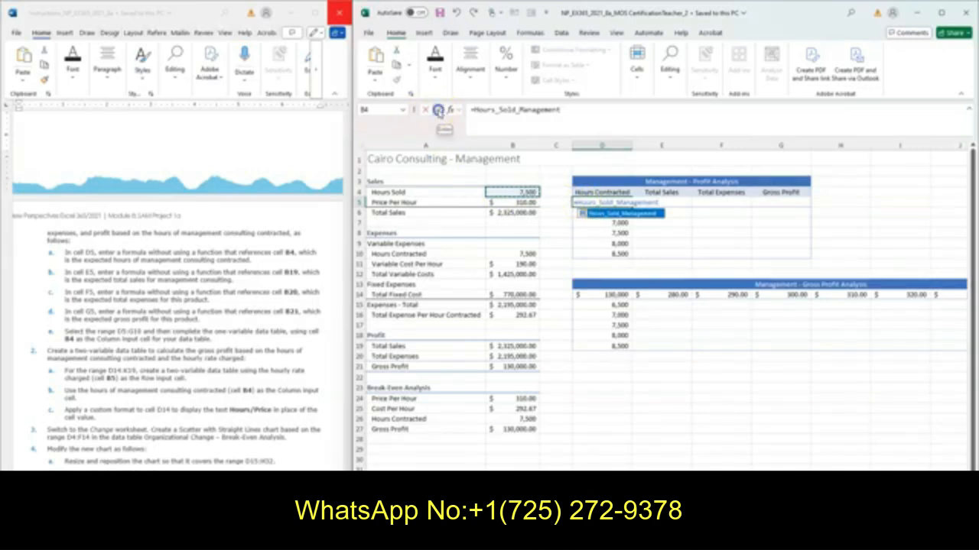
{"action": "left_click", "coordinate": [438, 110]}
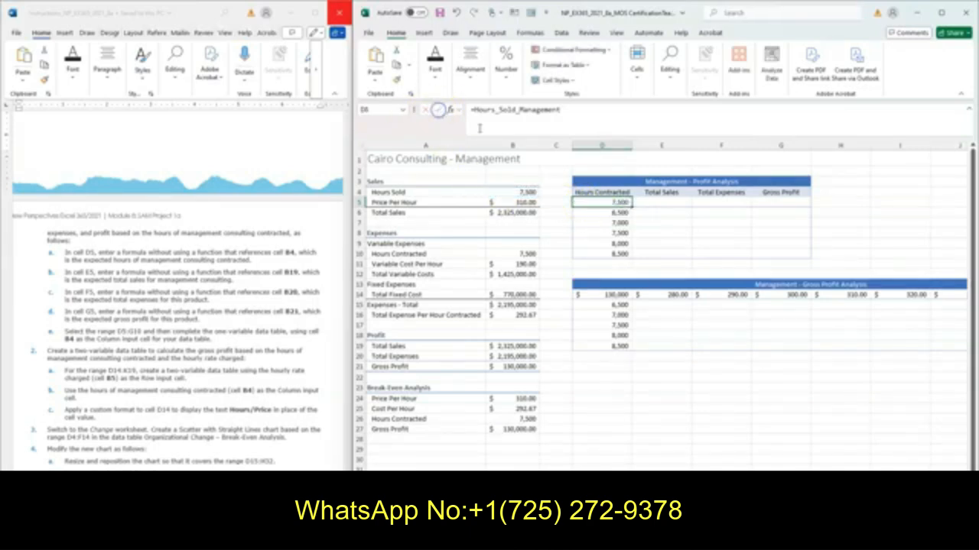
Enter the formula =B19 in cell E5 for the total sales of management consulting
{"action": "left_click", "coordinate": [664, 203]}
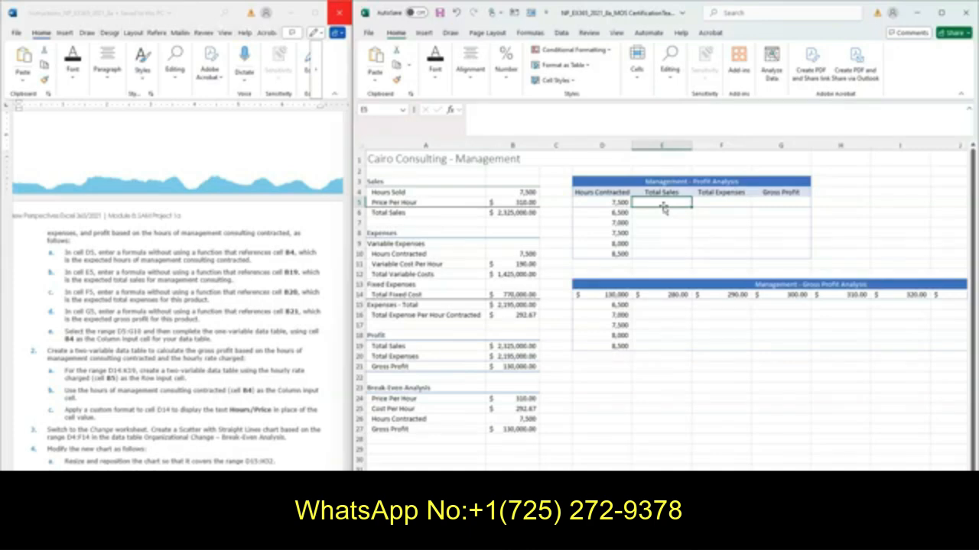
{"action": "type", "text": "="}
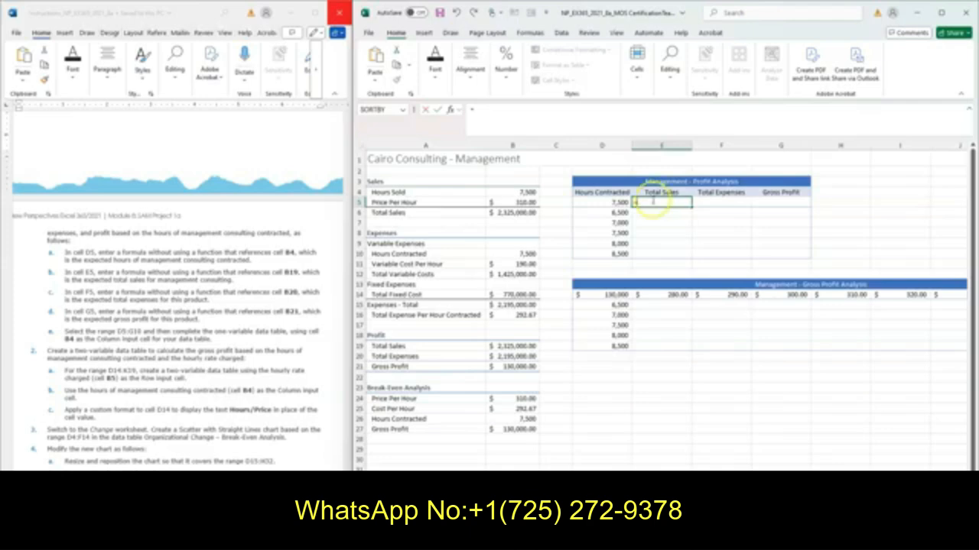
{"action": "left_click", "coordinate": [523, 349]}
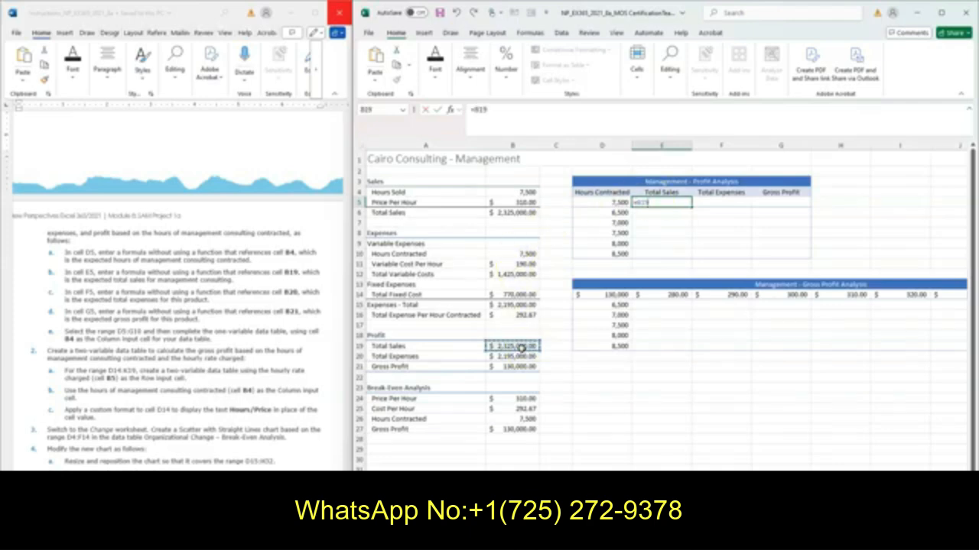
{"action": "left_click", "coordinate": [436, 108]}
Enter =B20 in cell F5 for total expenses and =B21 in cell G5 for gross profit
{"action": "left_click", "coordinate": [721, 203]}
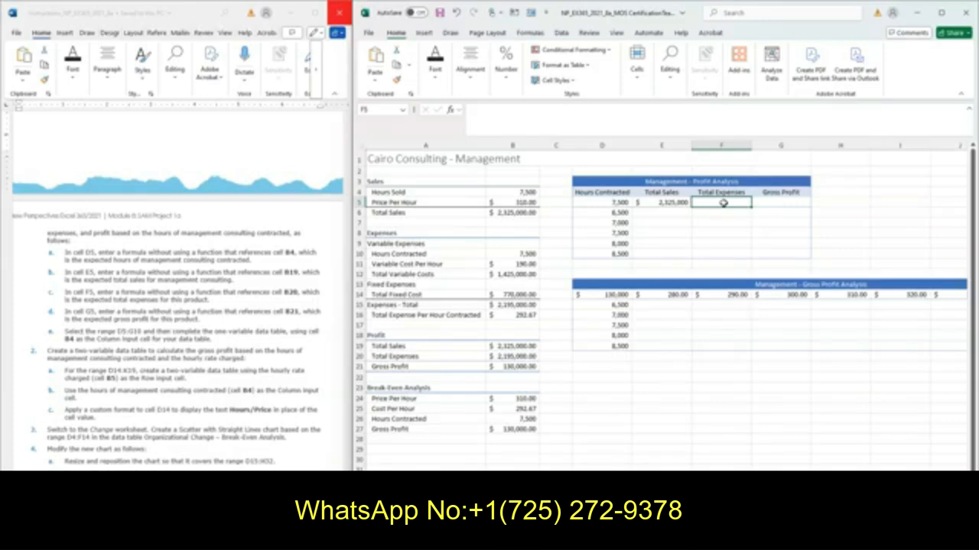
{"action": "type", "text": "=b20"}
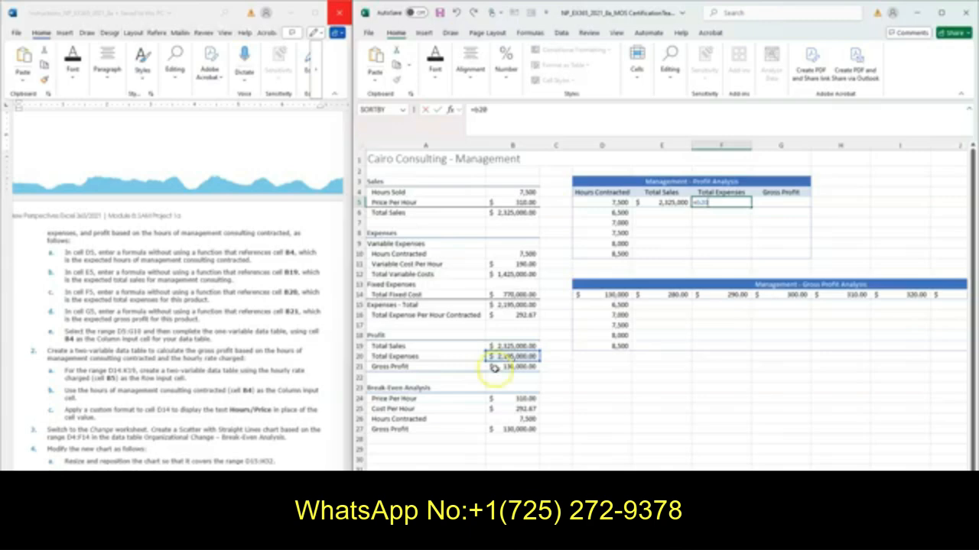
{"action": "left_click", "coordinate": [437, 110]}
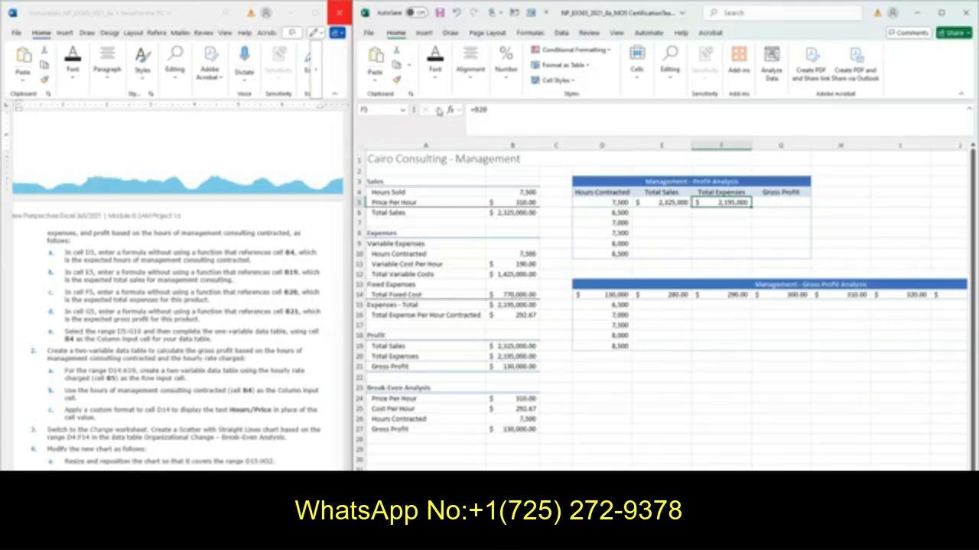
{"action": "key", "text": "Right"}
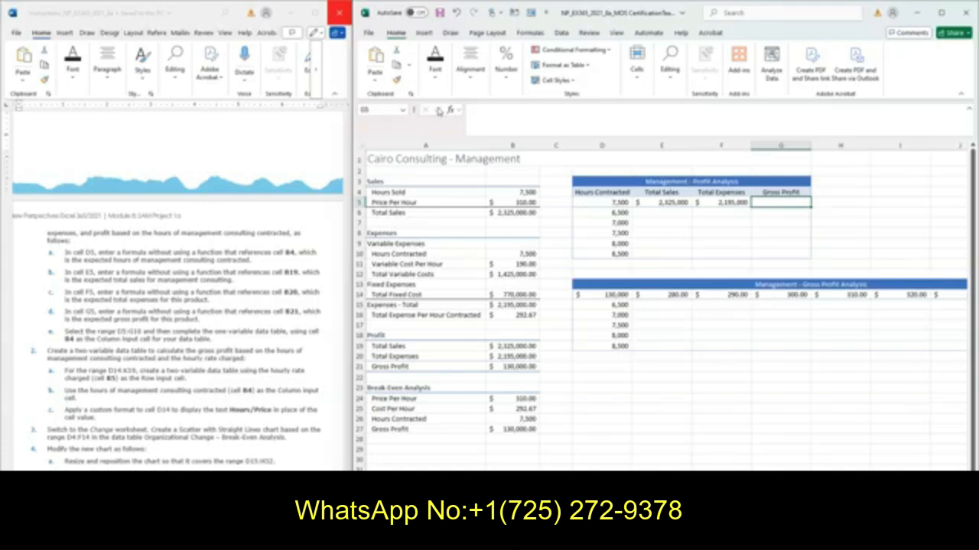
{"action": "type", "text": "=b21"}
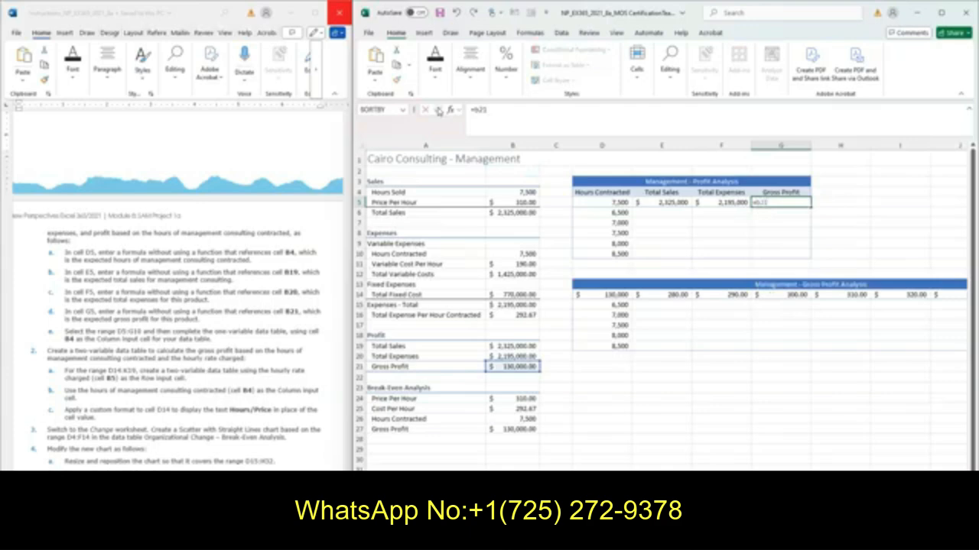
{"action": "key", "text": "Return"}
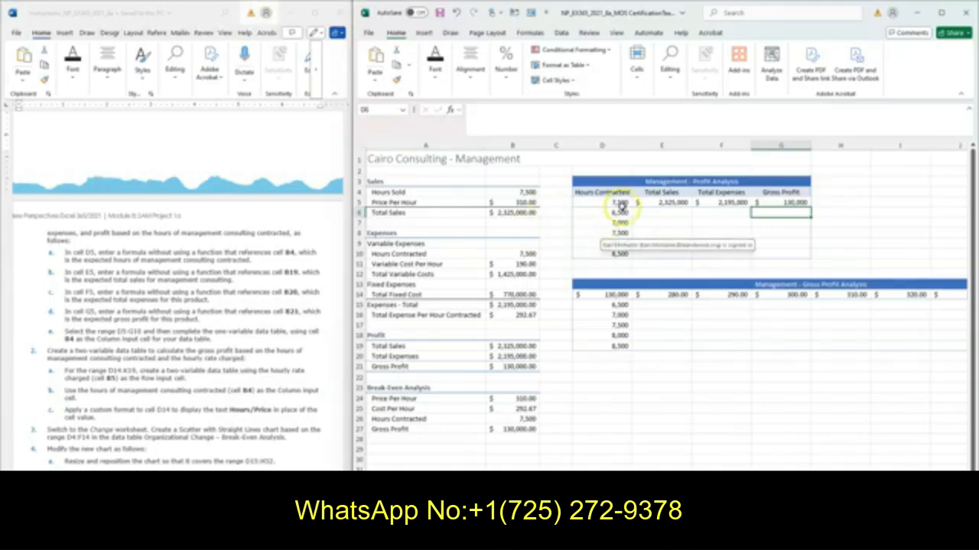
Create a one-variable data table over the range D5:G10 using cell B4 as the column input cell
{"action": "left_click", "coordinate": [656, 213]}
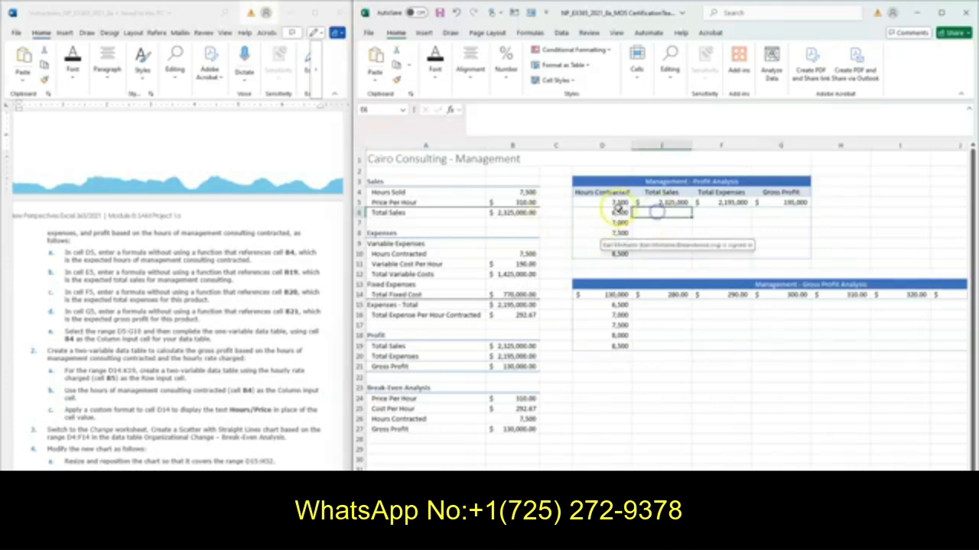
{"action": "left_click", "coordinate": [612, 212]}
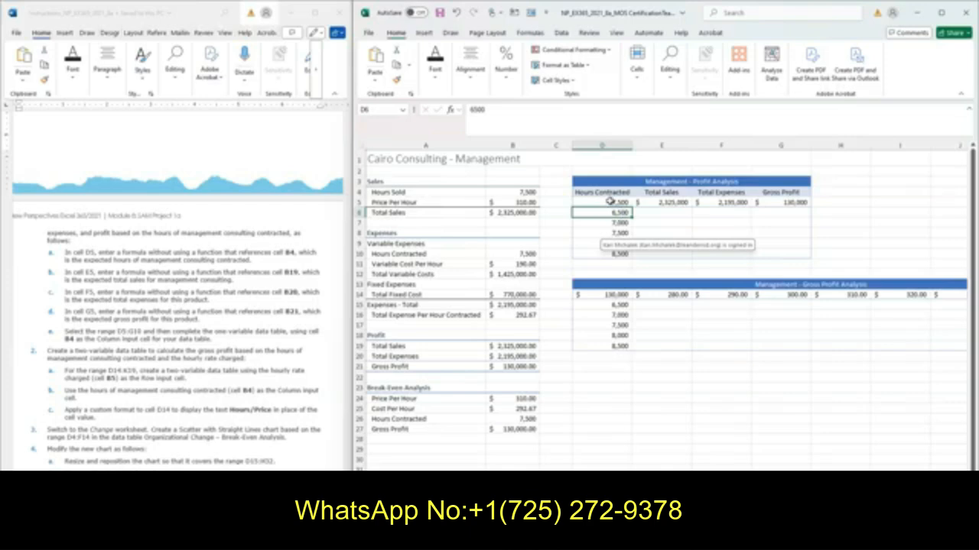
{"action": "left_click", "coordinate": [610, 202]}
{"action": "left_click_drag", "start_coordinate": [609, 202], "coordinate": [786, 254]}
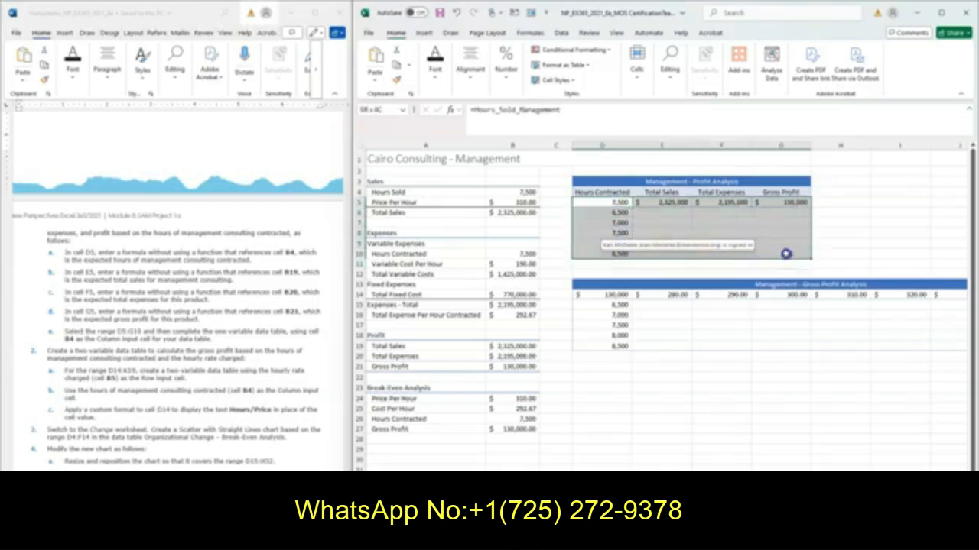
{"action": "left_click", "coordinate": [375, 111]}
{"action": "type", "text": "D5:"}
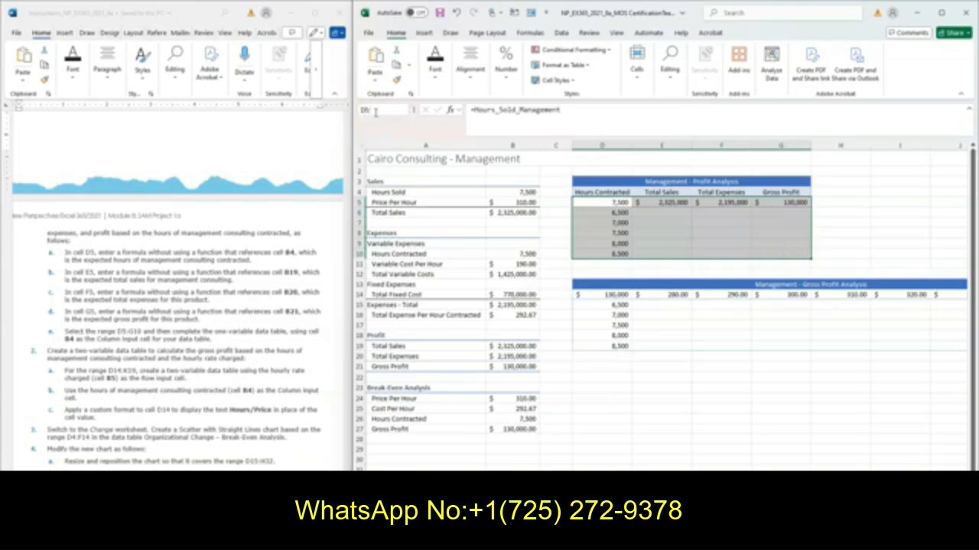
{"action": "type", "text": "G10"}
{"action": "key", "text": "Return"}
{"action": "left_click", "coordinate": [499, 6]}
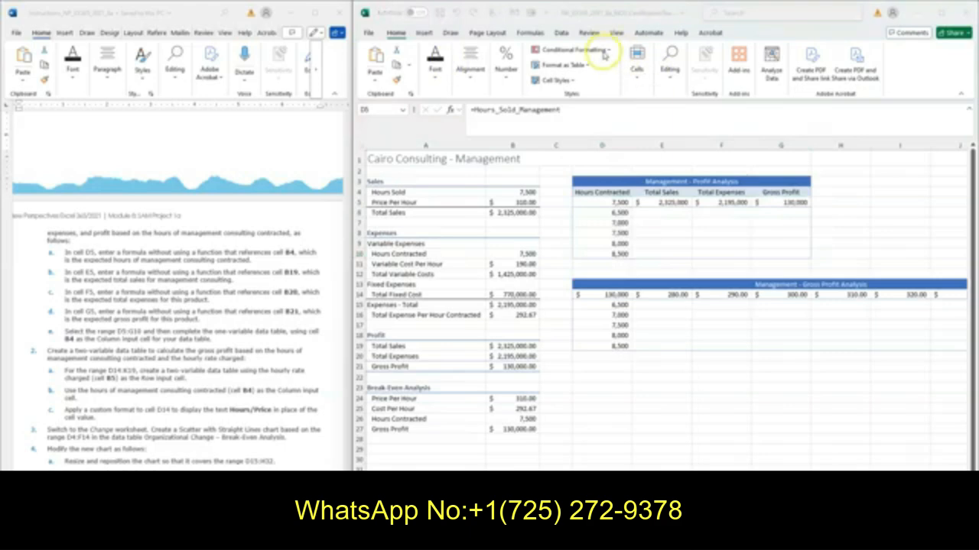
{"action": "left_click", "coordinate": [561, 34]}
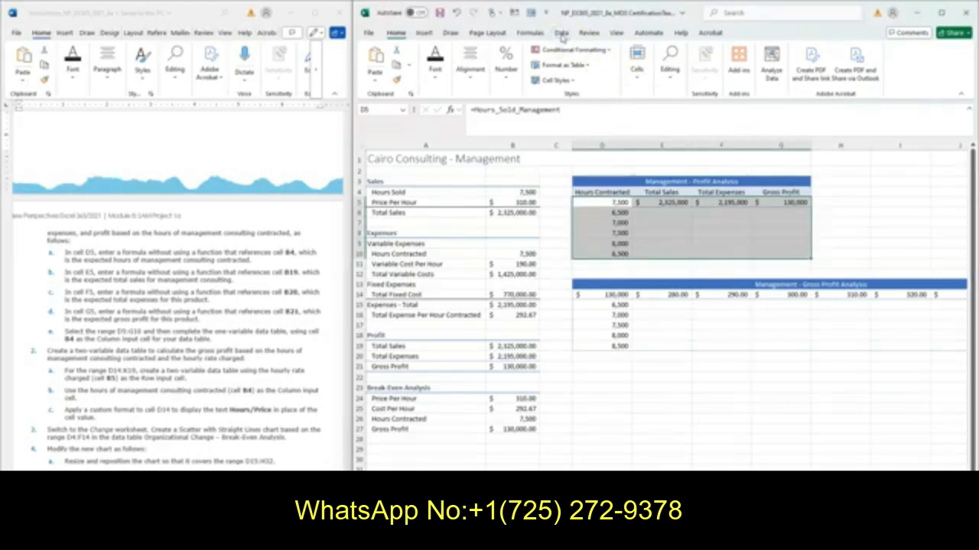
{"action": "left_click", "coordinate": [562, 34]}
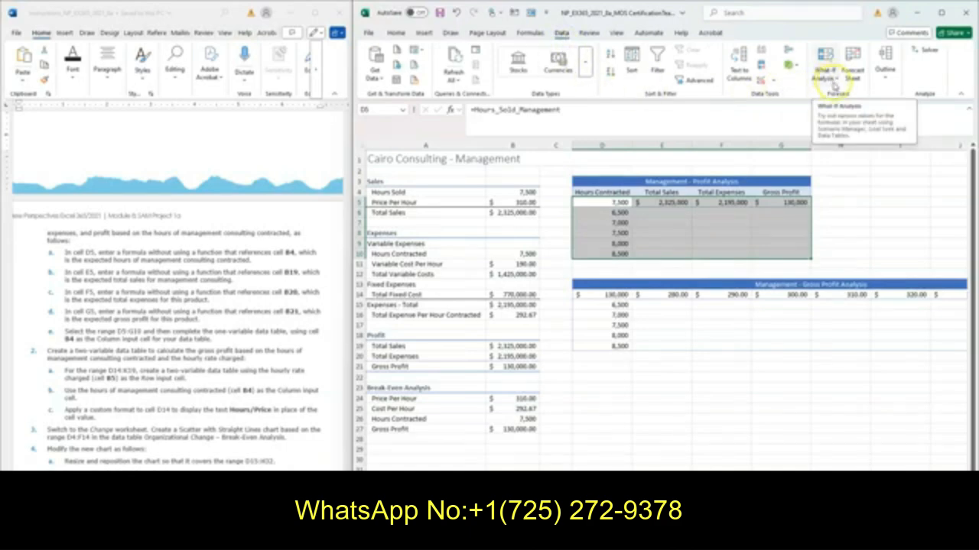
{"action": "left_click", "coordinate": [835, 81]}
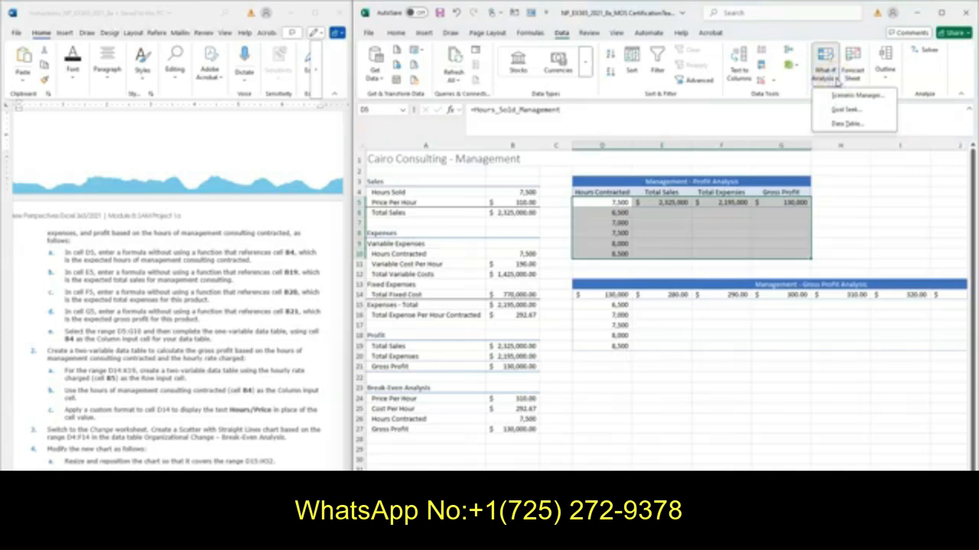
{"action": "left_click", "coordinate": [847, 123]}
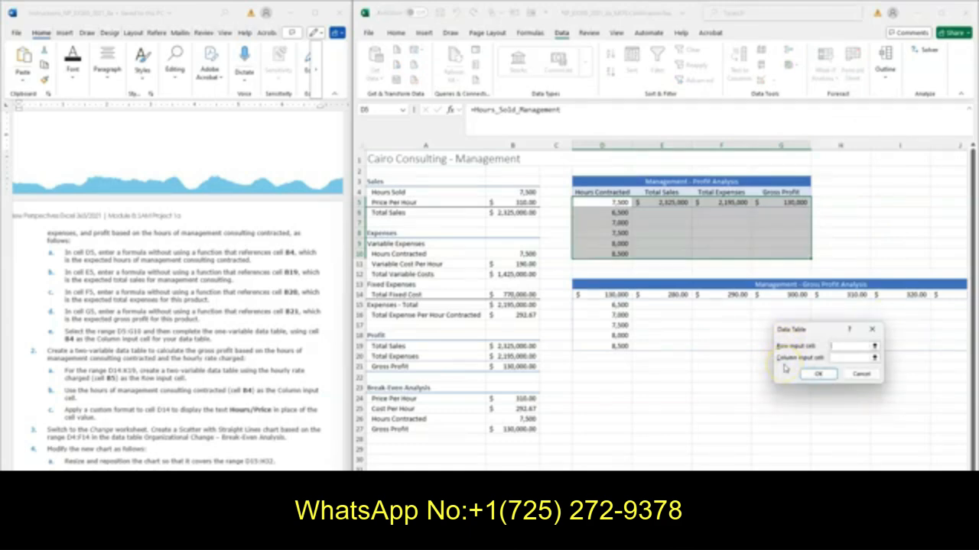
{"action": "left_click", "coordinate": [839, 357]}
{"action": "left_click", "coordinate": [111, 343]}
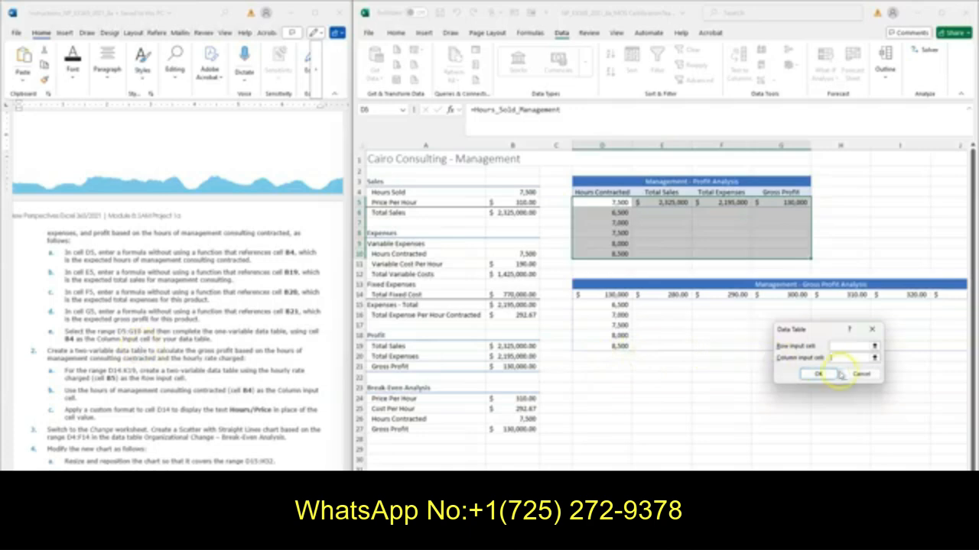
{"action": "left_click", "coordinate": [518, 192]}
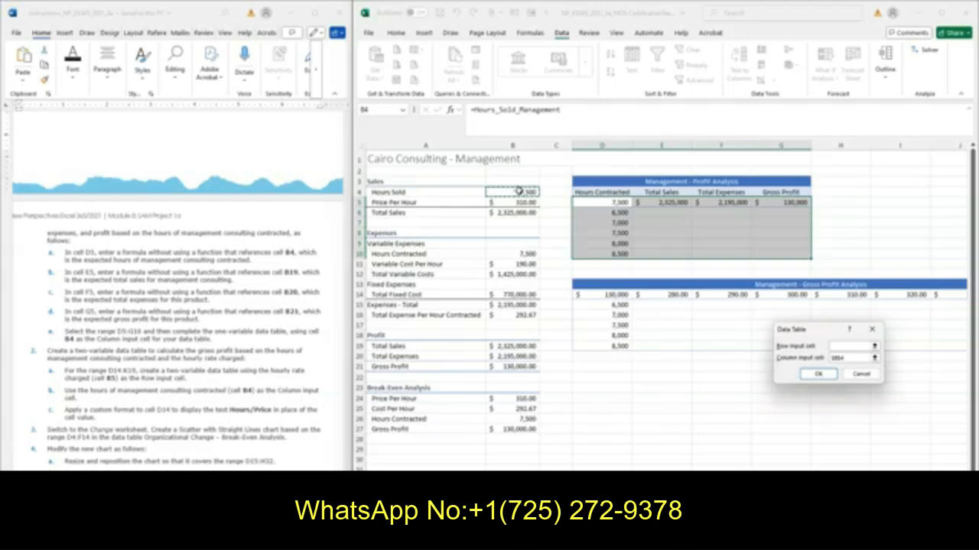
{"action": "left_click", "coordinate": [812, 374]}
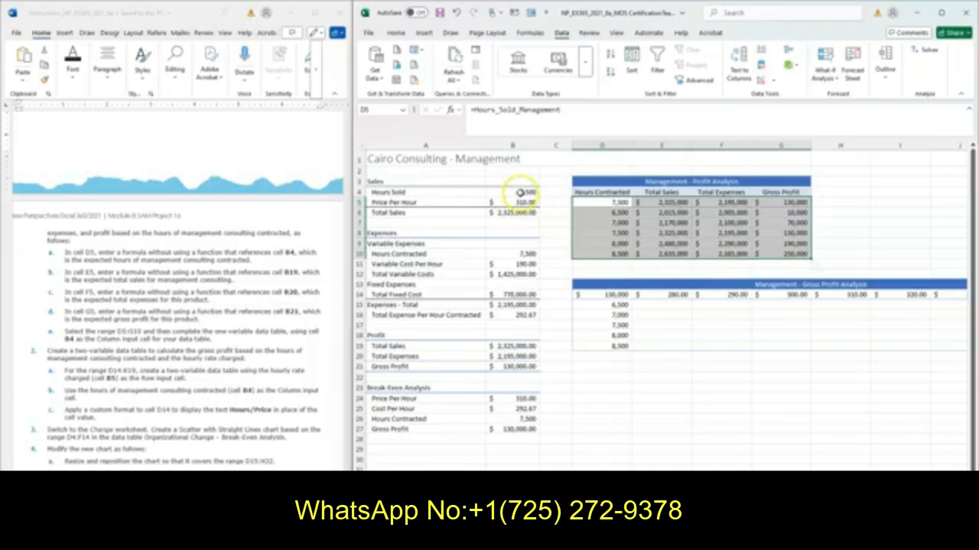
Inspect the cell contents in row 6 of the Management profit analysis data table
{"action": "left_click", "coordinate": [664, 214]}
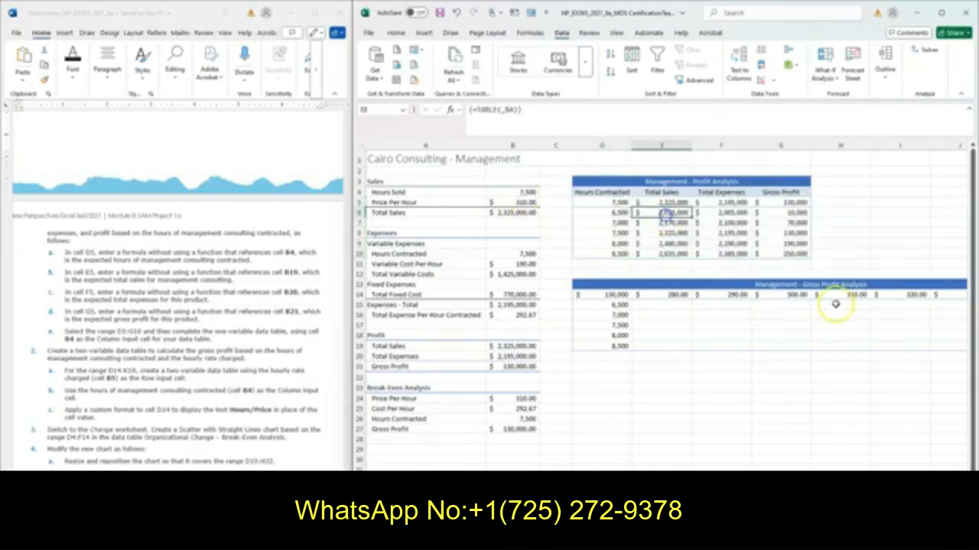
{"action": "key", "text": "Left"}
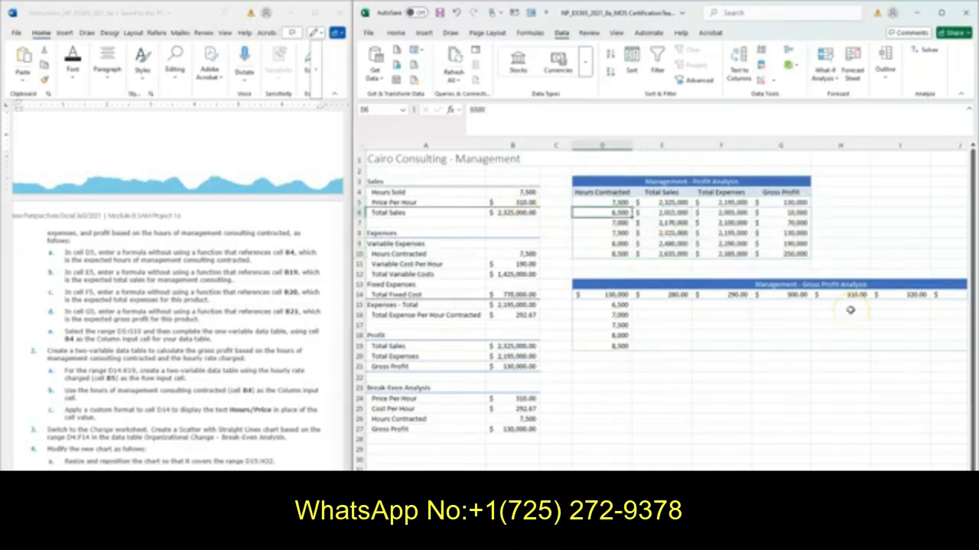
{"action": "key", "text": "Right"}
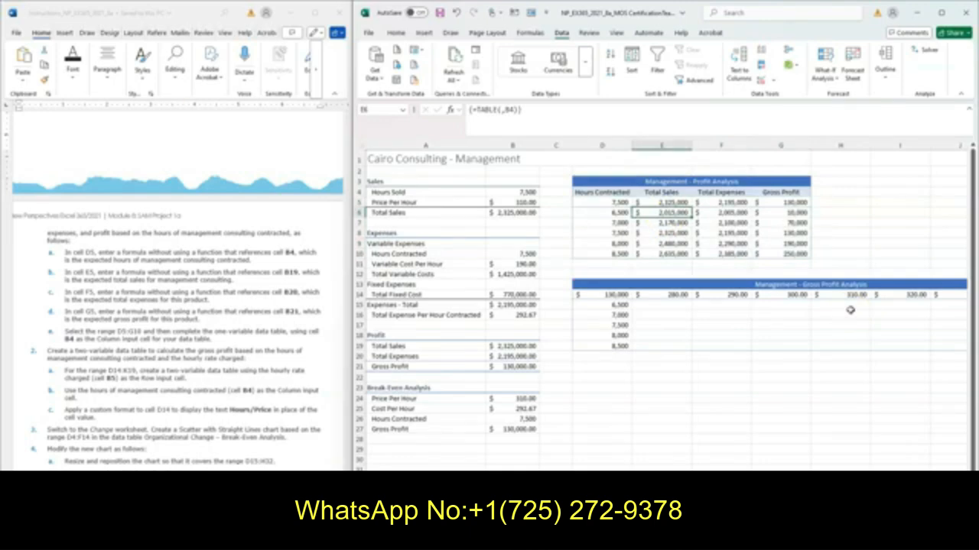
{"action": "key", "text": "Right"}
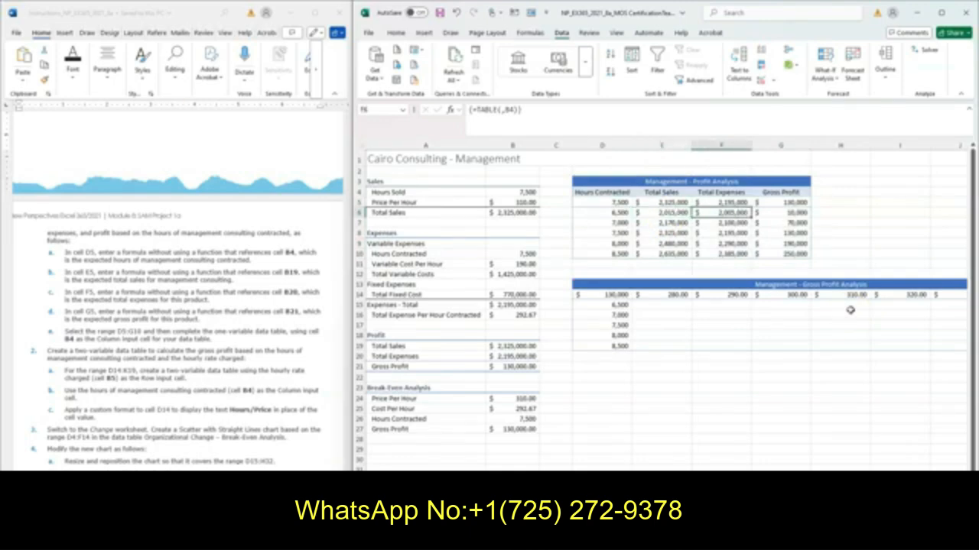
Inspect the table formulas down the Total Sales column to cell E10, and read the remaining project instructions
{"action": "key", "text": "Right"}
{"action": "key", "text": "Left"}
{"action": "key", "text": "Left"}
{"action": "key", "text": "Down"}
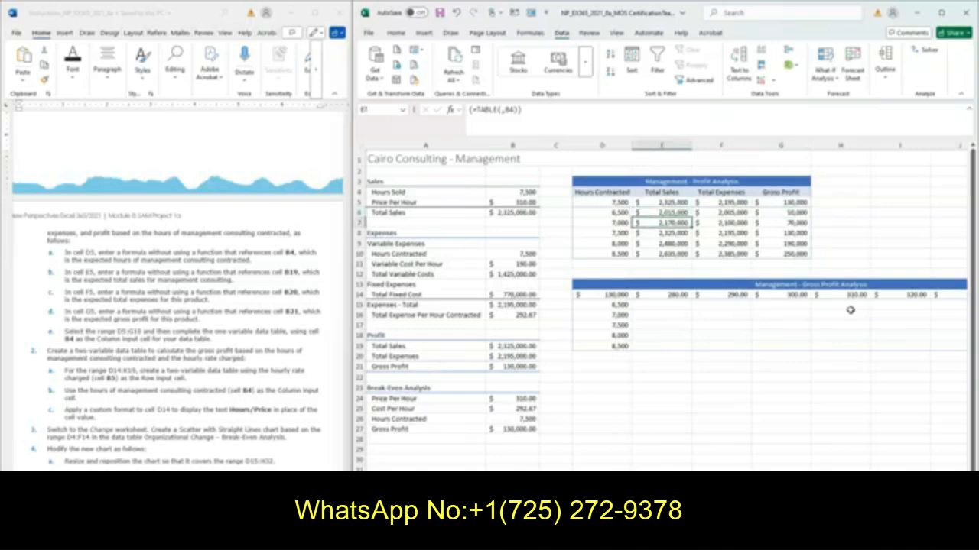
{"action": "key", "text": "Down"}
{"action": "key", "text": "Down"}
{"action": "key", "text": "Down"}
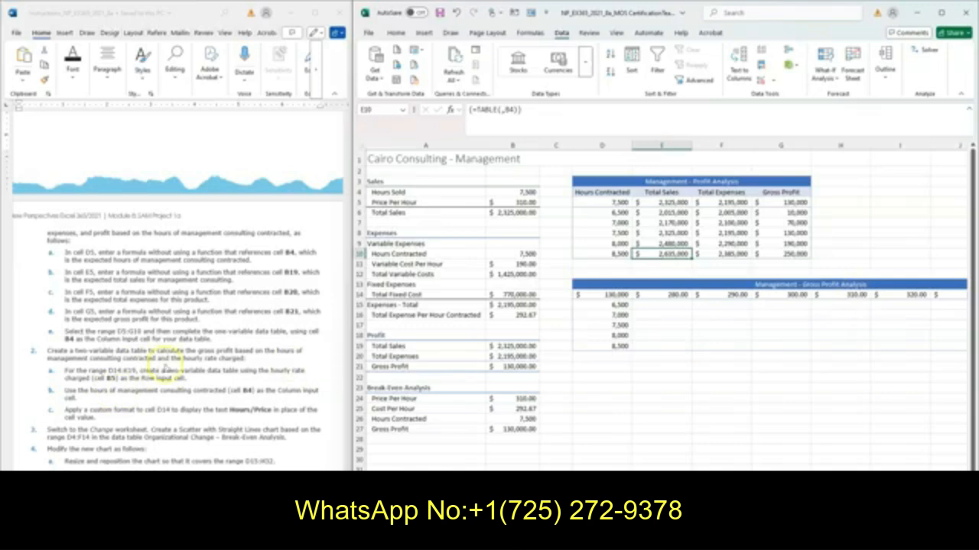
{"action": "scroll", "coordinate": [205, 346], "scroll_direction": "down", "scroll_amount": 3}
{"action": "scroll", "coordinate": [205, 346], "scroll_direction": "down", "scroll_amount": 4}
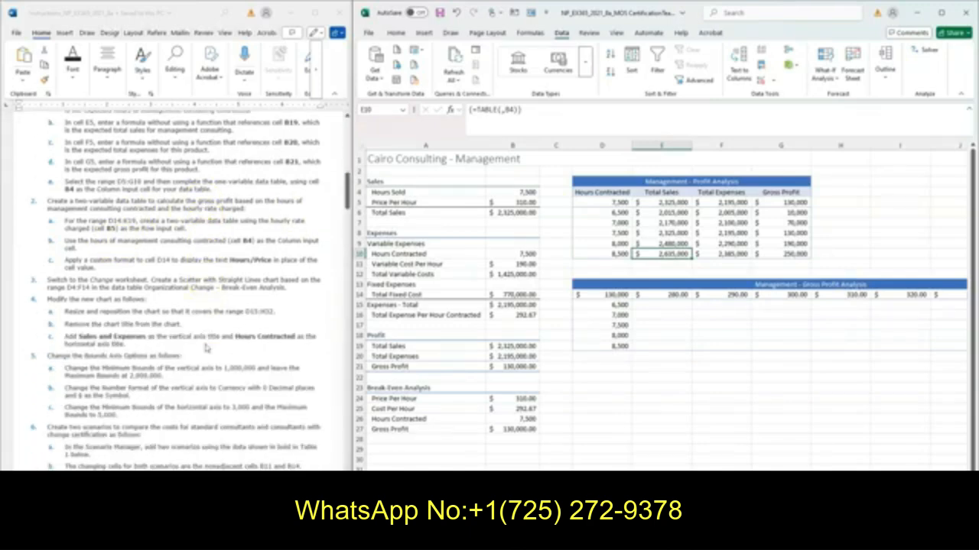
{"action": "scroll", "coordinate": [207, 346], "scroll_direction": "down", "scroll_amount": 1}
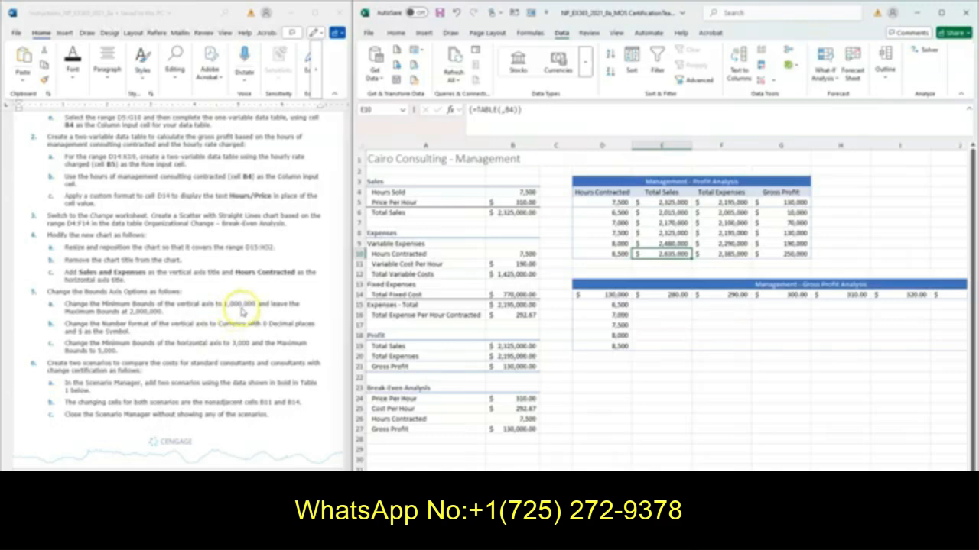
{"action": "left_click", "coordinate": [836, 83]}
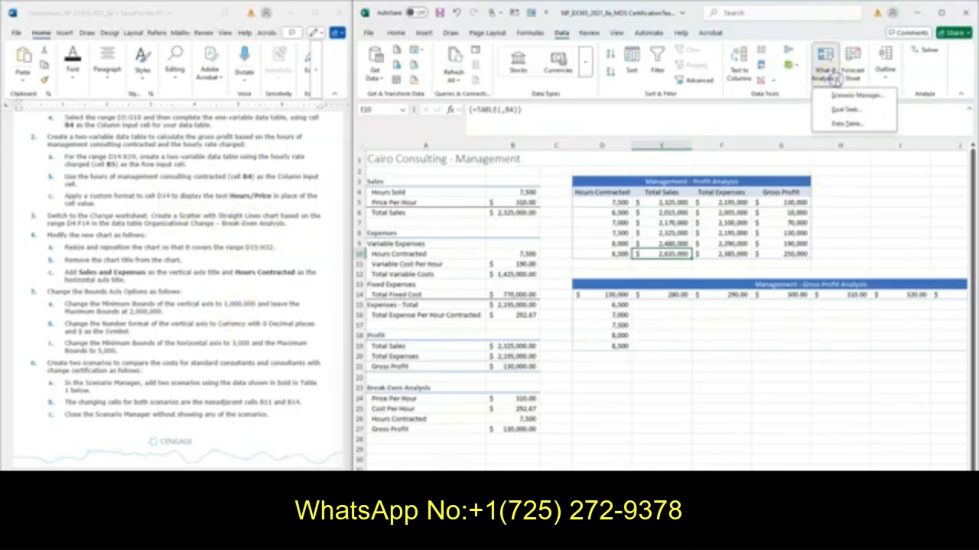
{"action": "left_click", "coordinate": [844, 124]}
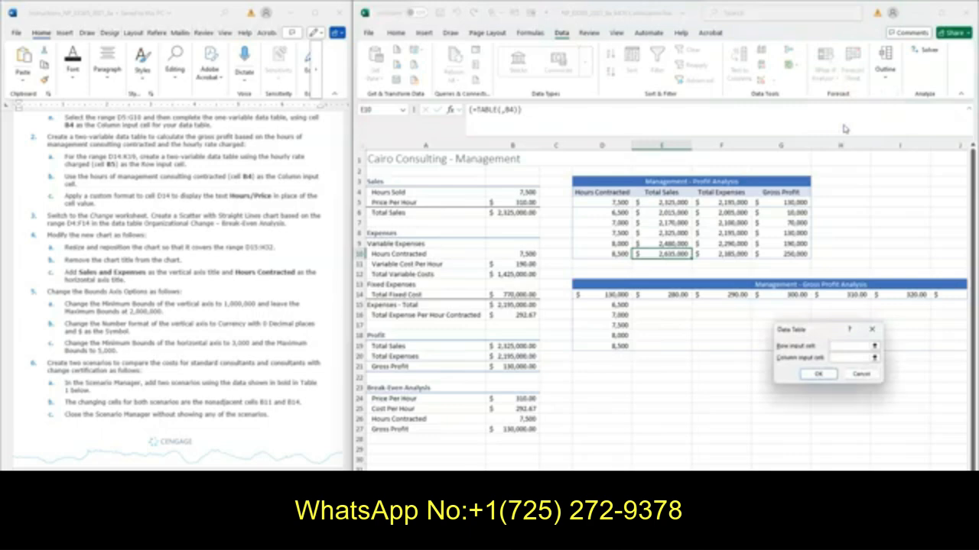
{"action": "left_click", "coordinate": [857, 375]}
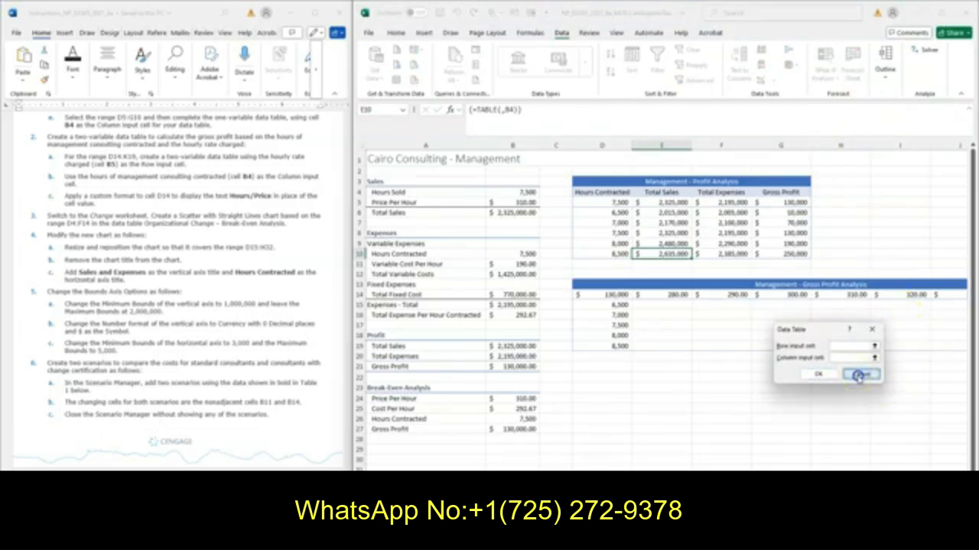
Create a two-variable data table over the range D14:K19 using B5 as the row input cell and B4 as the column input cell
{"action": "left_click", "coordinate": [367, 111]}
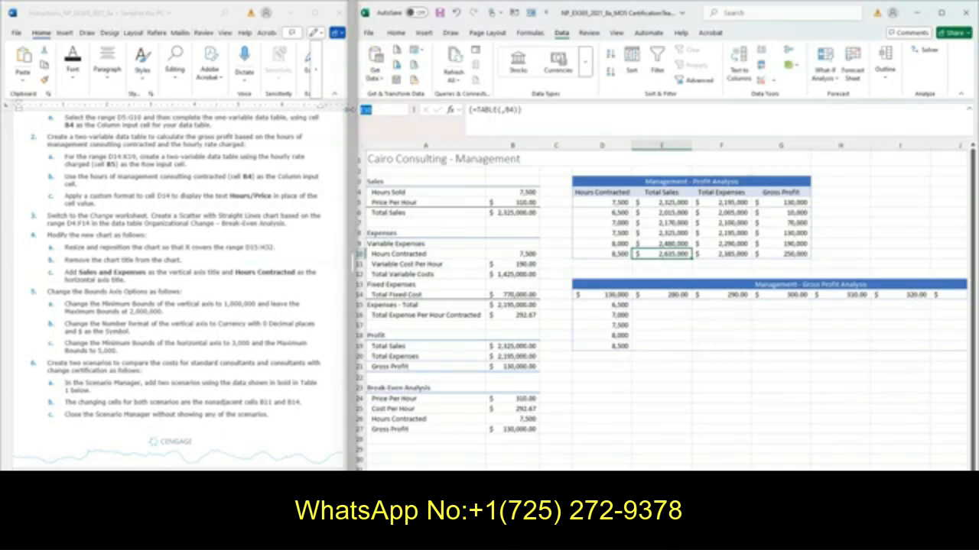
{"action": "type", "text": "D14:K19"}
{"action": "key", "text": "Return"}
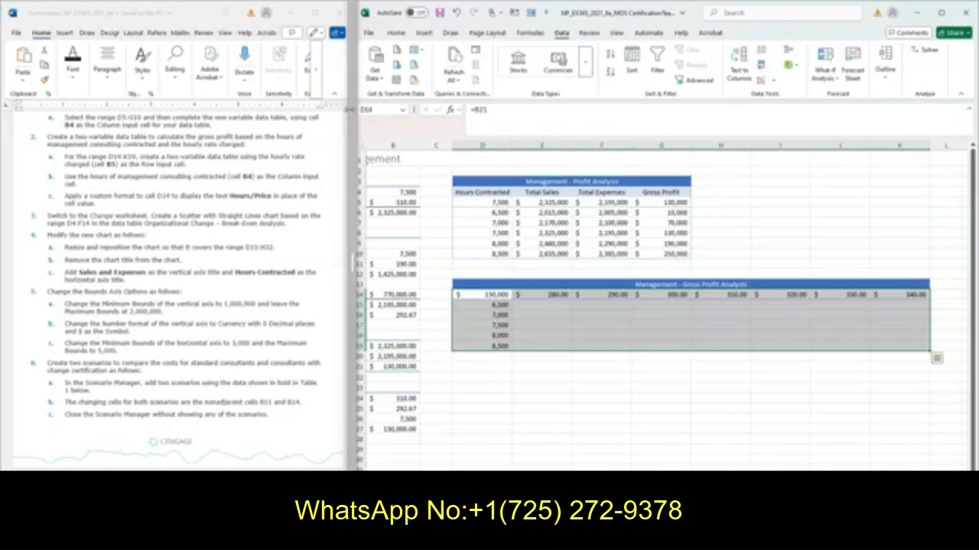
{"action": "left_click", "coordinate": [824, 70]}
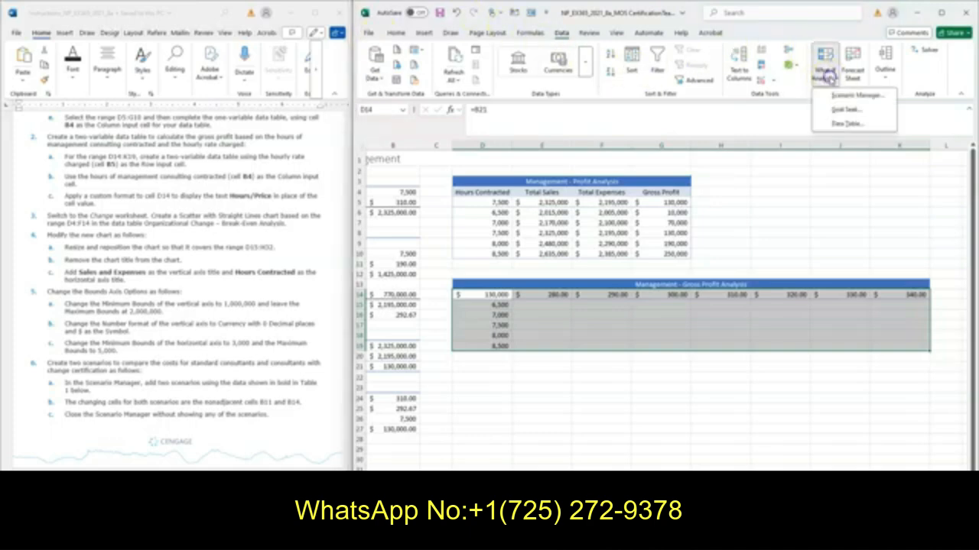
{"action": "left_click", "coordinate": [847, 125]}
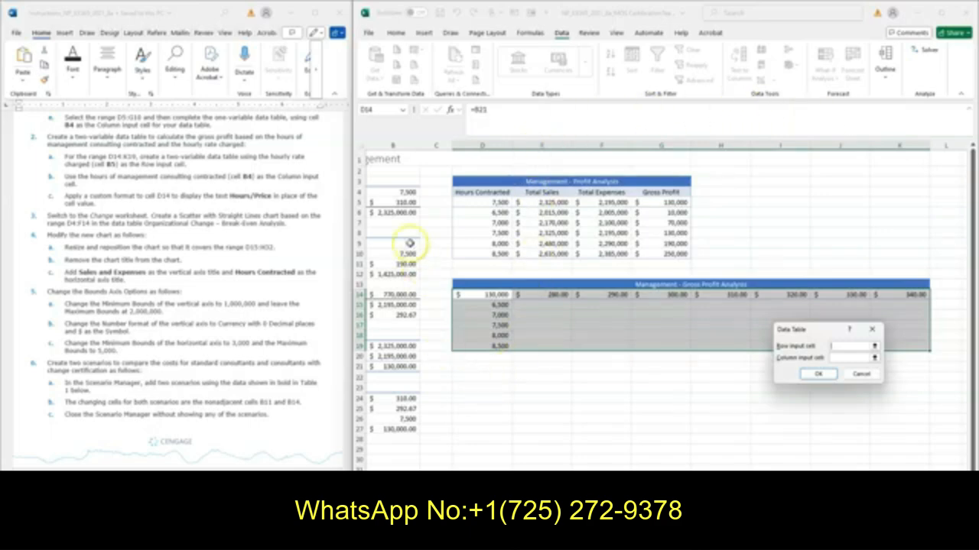
{"action": "left_click", "coordinate": [394, 203]}
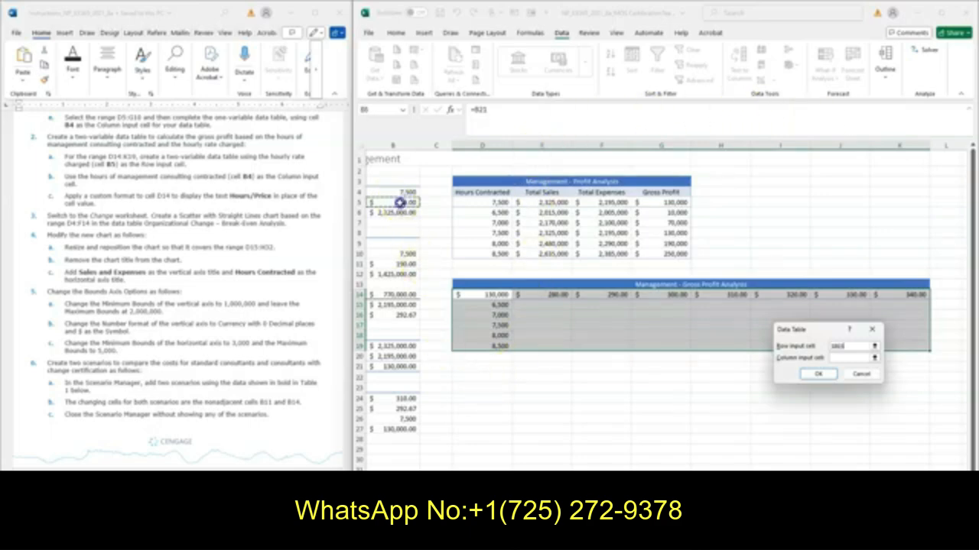
{"action": "left_click", "coordinate": [833, 358]}
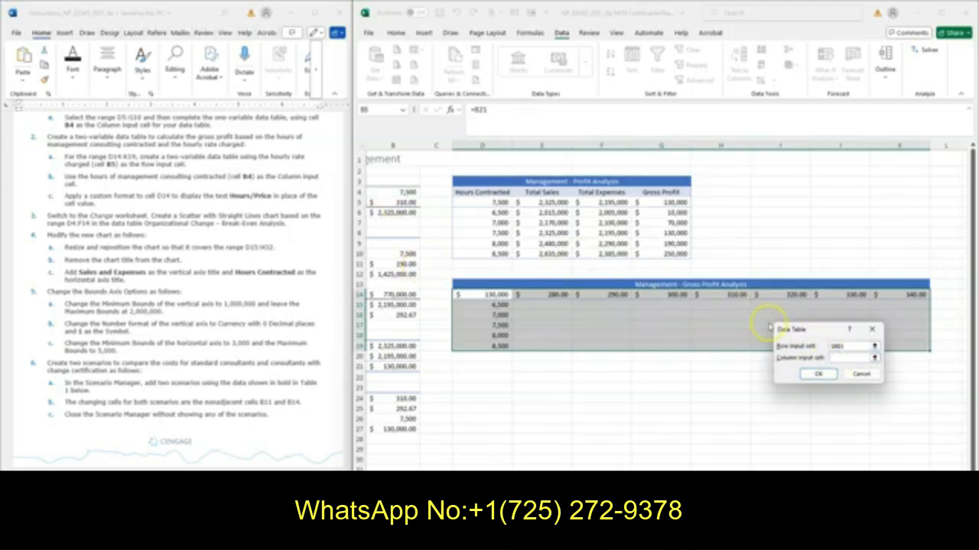
{"action": "left_click", "coordinate": [400, 192]}
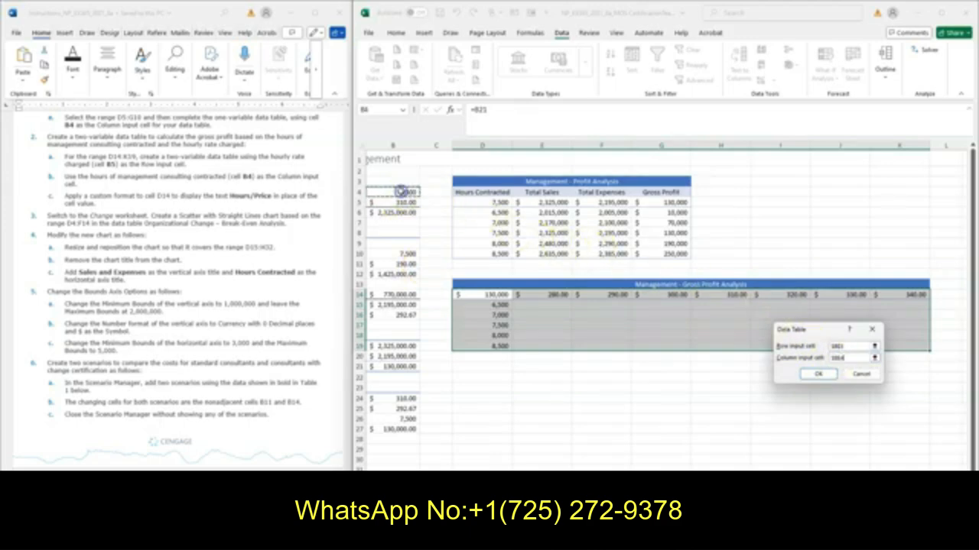
{"action": "left_click", "coordinate": [815, 373]}
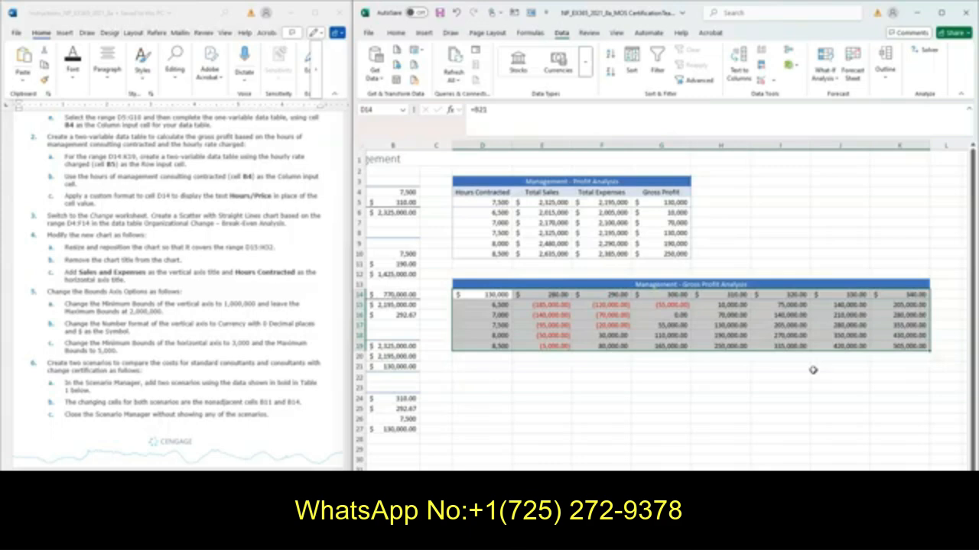
Apply a custom number format to cell D14 that displays the text Hours/Price in place of its value
{"action": "left_click", "coordinate": [483, 295]}
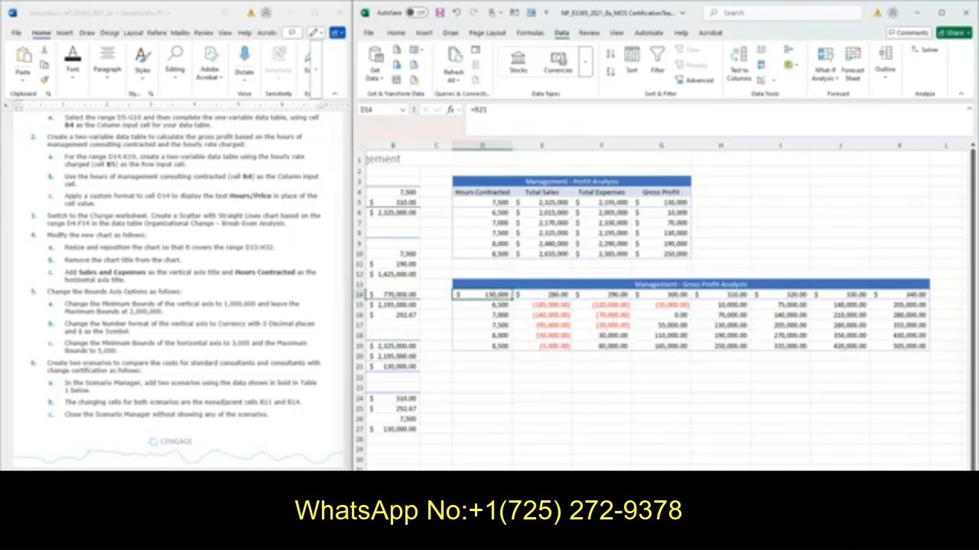
{"action": "scroll", "coordinate": [665, 306], "scroll_direction": "left", "scroll_amount": 2}
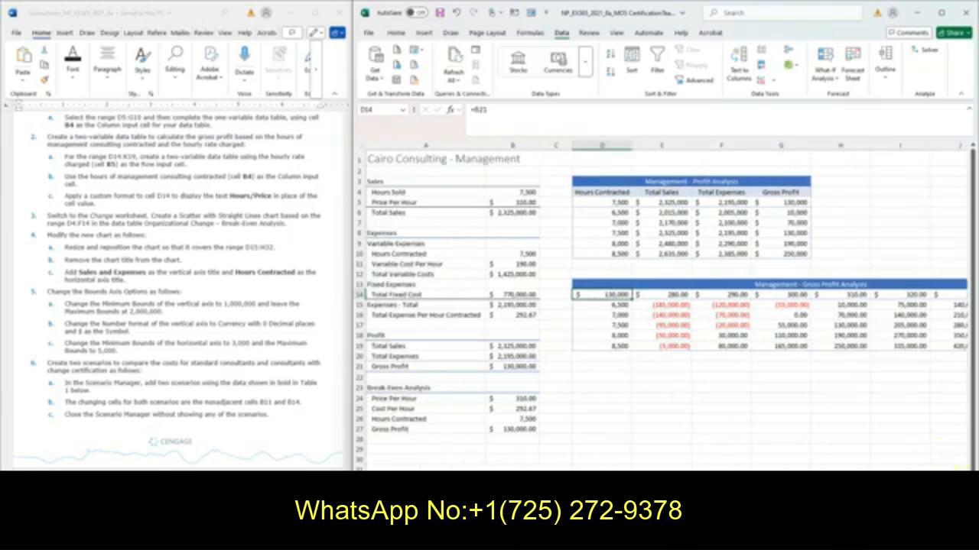
{"action": "scroll", "coordinate": [665, 306], "scroll_direction": "right", "scroll_amount": 2}
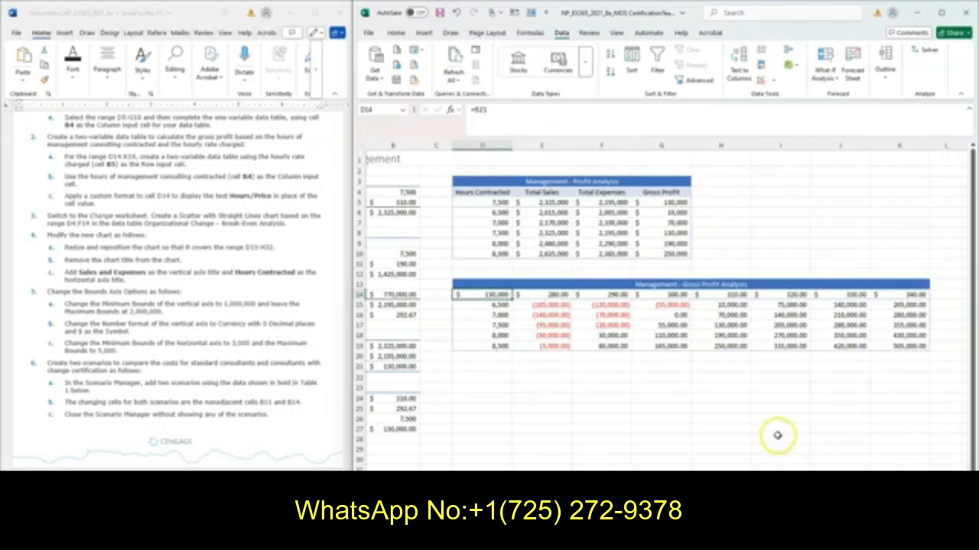
{"action": "right_click", "coordinate": [497, 299]}
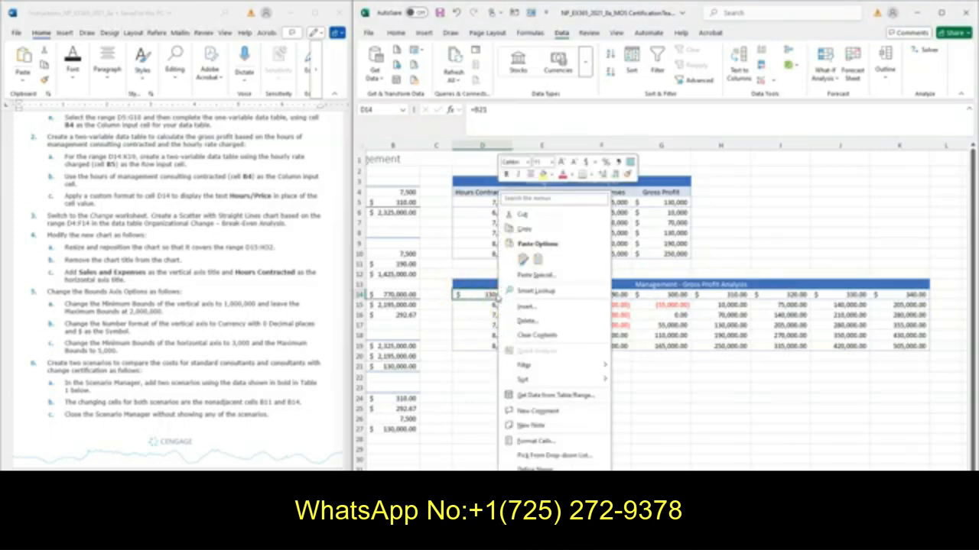
{"action": "left_click", "coordinate": [543, 442]}
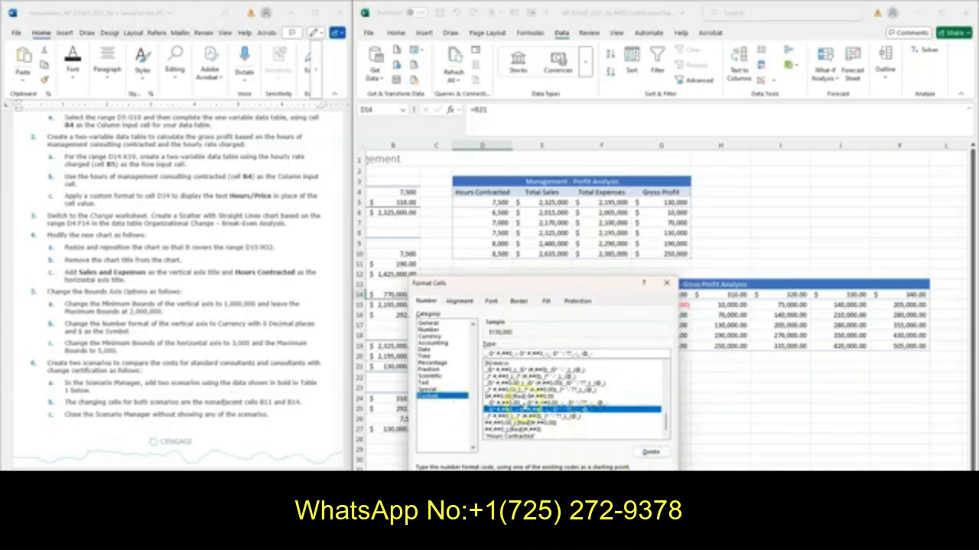
{"action": "left_click", "coordinate": [511, 437]}
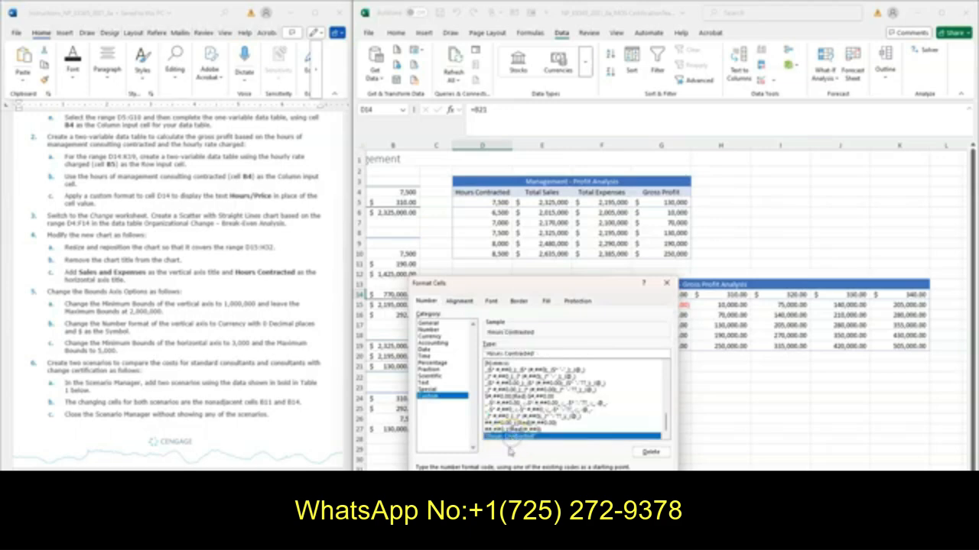
{"action": "left_click_drag", "start_coordinate": [502, 354], "coordinate": [530, 353]}
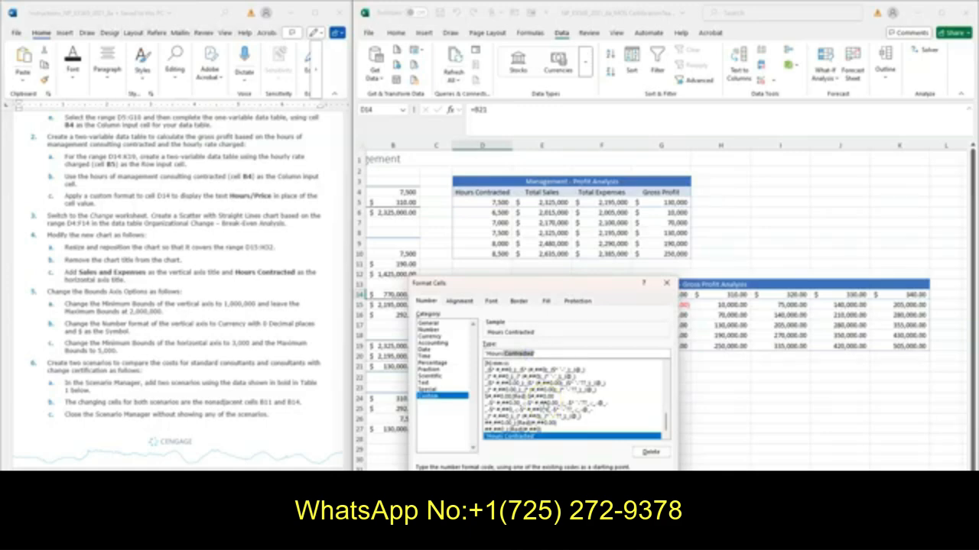
{"action": "key", "text": "BackSpace"}
{"action": "type", "text": "/Price"}
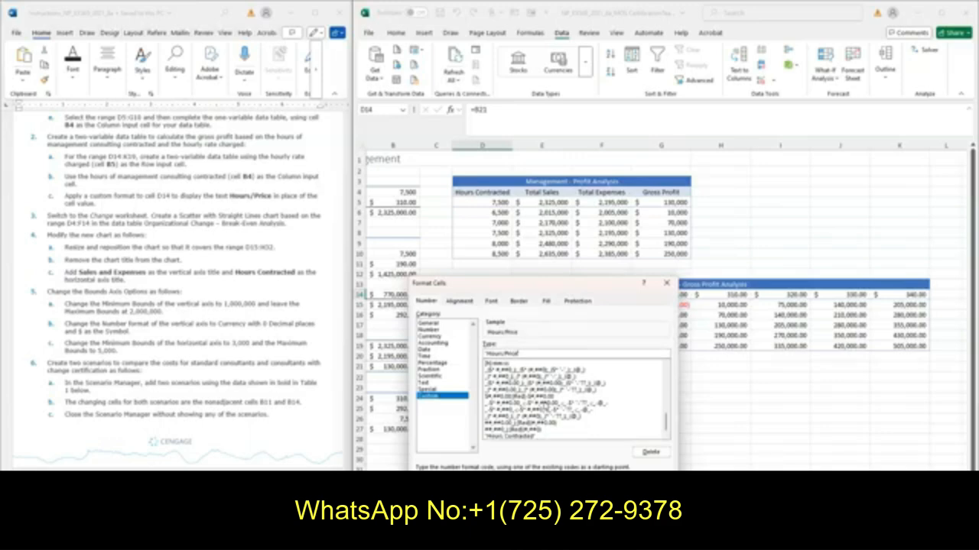
{"action": "key", "text": "Return"}
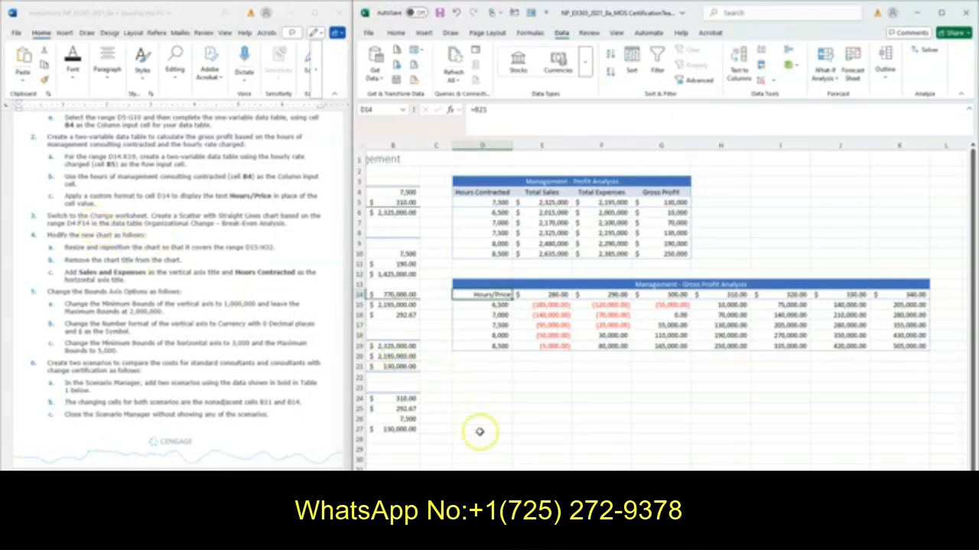
On the Change worksheet, insert a Scatter with Straight Lines chart based on the range D4:F14
{"action": "left_click", "coordinate": [501, 505]}
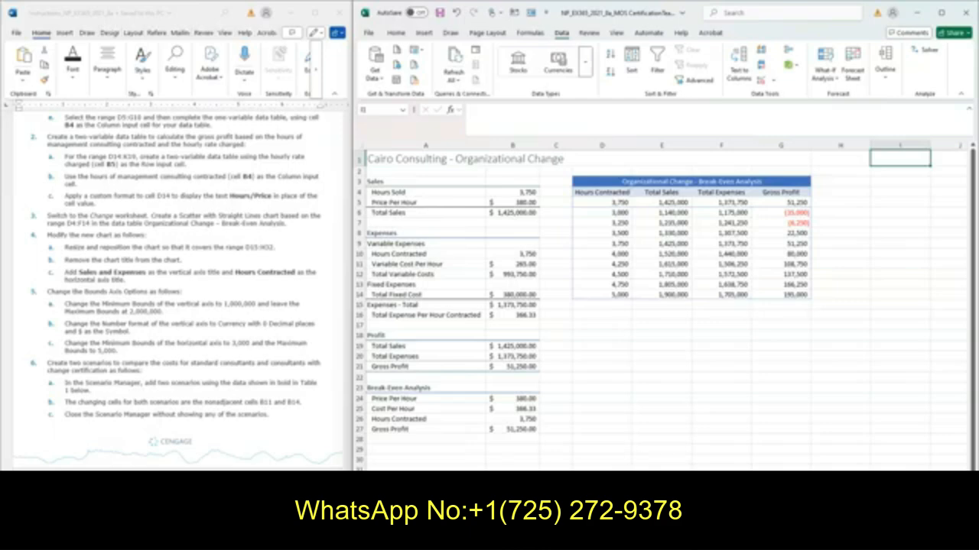
{"action": "left_click", "coordinate": [374, 109]}
{"action": "type", "text": "D4:F14"}
{"action": "key", "text": "Return"}
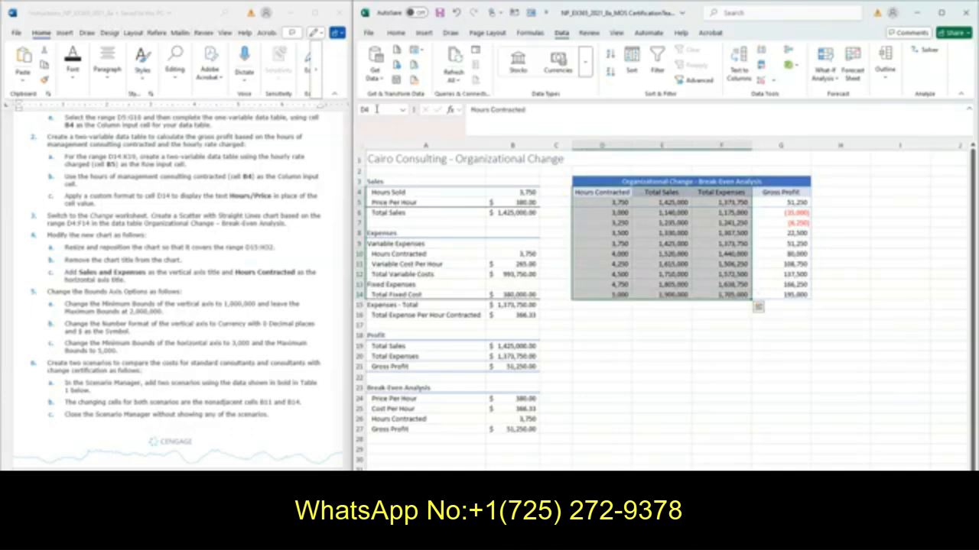
{"action": "mouse_move", "coordinate": [759, 306]}
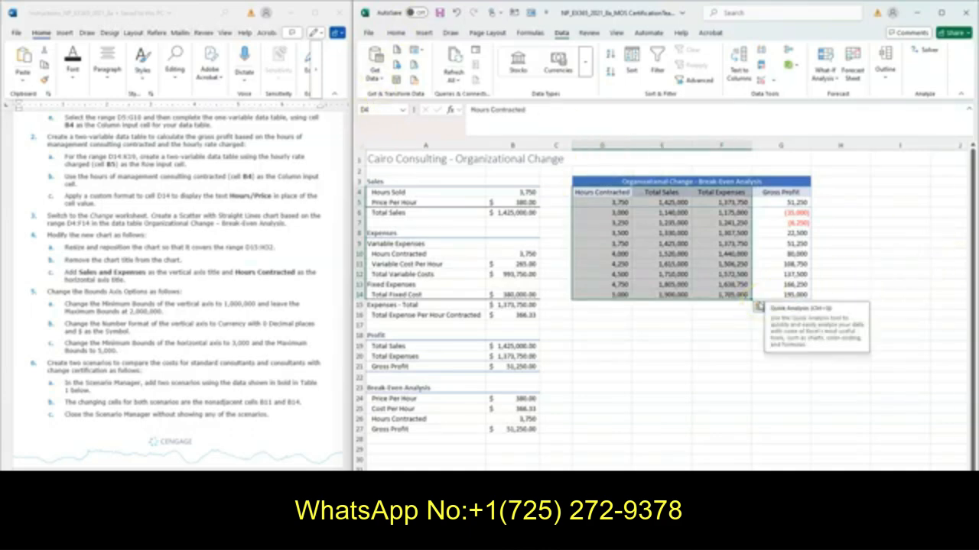
{"action": "left_click", "coordinate": [424, 33]}
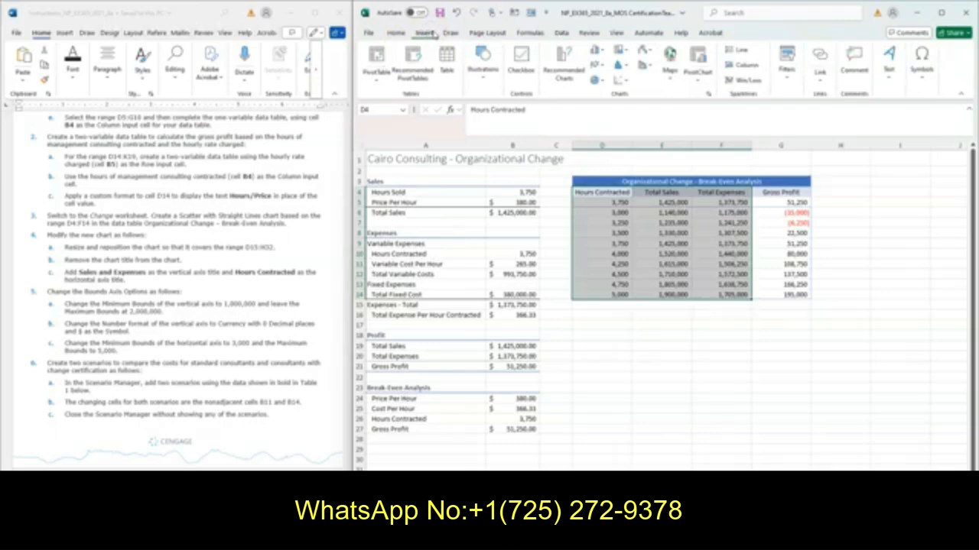
{"action": "left_click", "coordinate": [624, 81]}
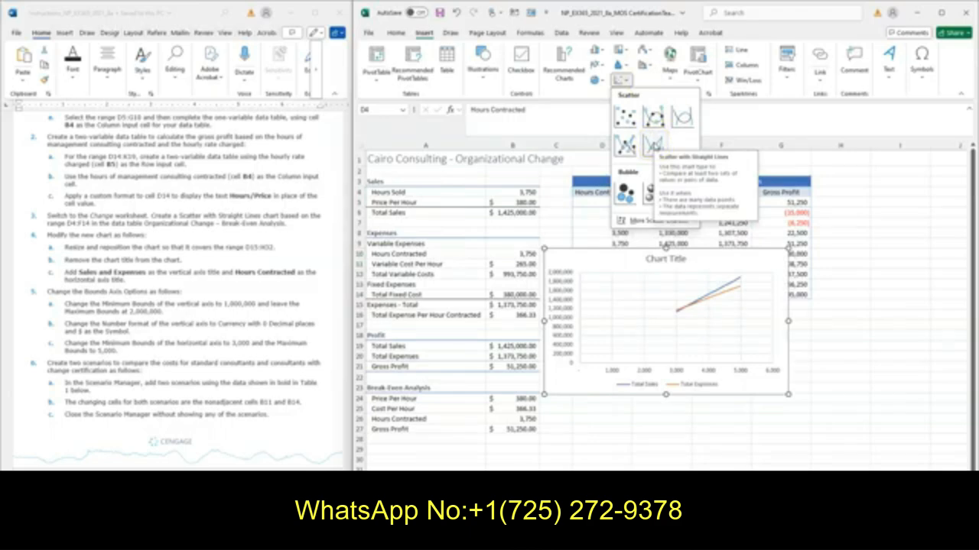
{"action": "left_click", "coordinate": [653, 143]}
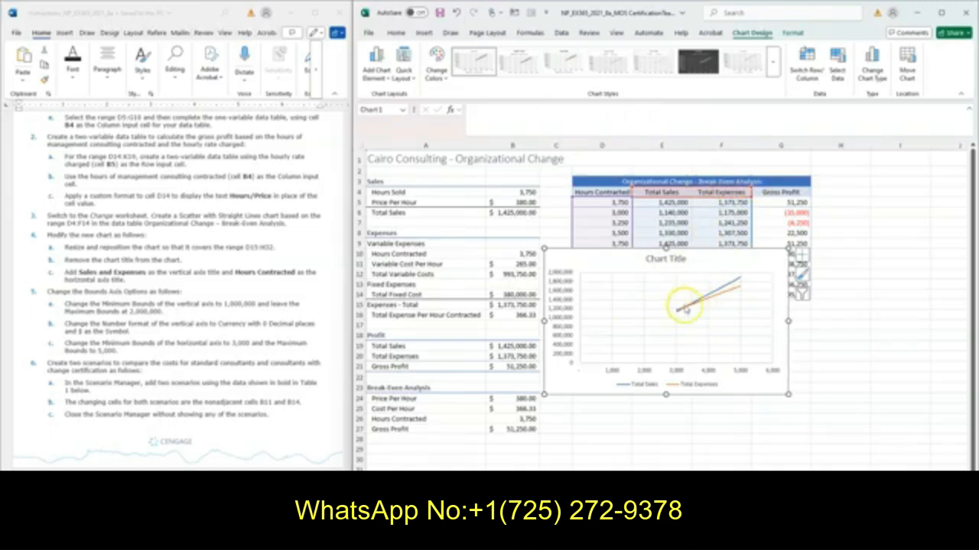
Move the new scatter chart below the Break-Even Analysis table so its upper-left corner sits in cell D15
{"action": "mouse_move", "coordinate": [687, 311]}
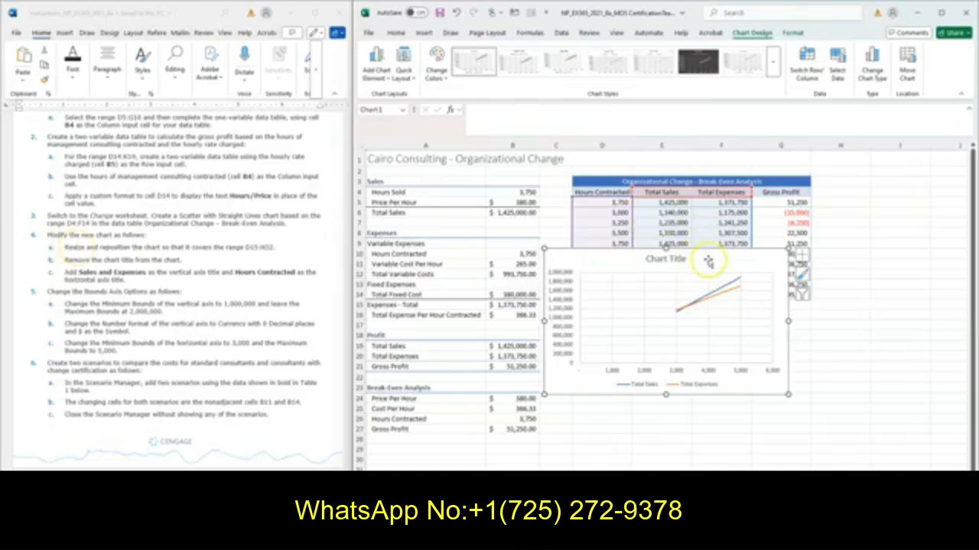
{"action": "left_click_drag", "start_coordinate": [708, 258], "coordinate": [745, 312]}
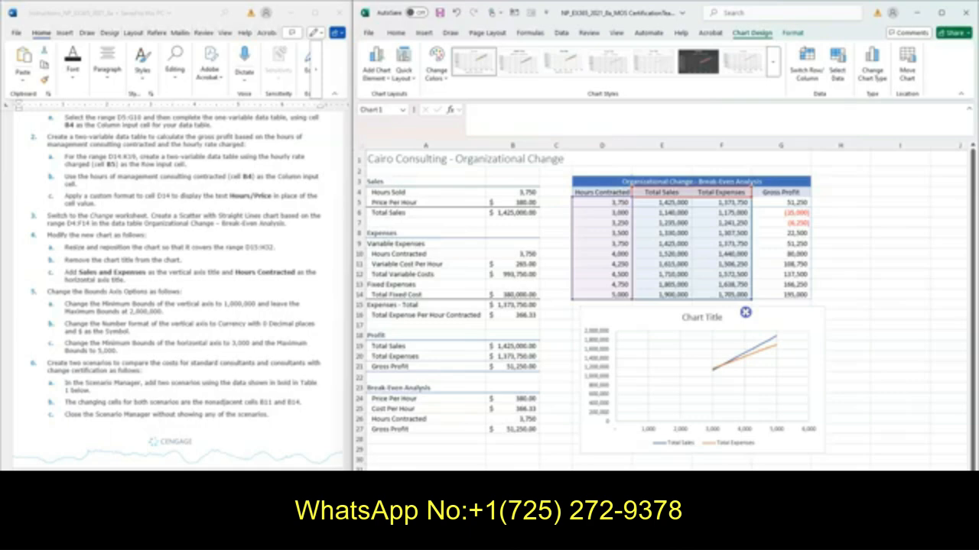
{"action": "left_click_drag", "start_coordinate": [745, 312], "coordinate": [744, 310]}
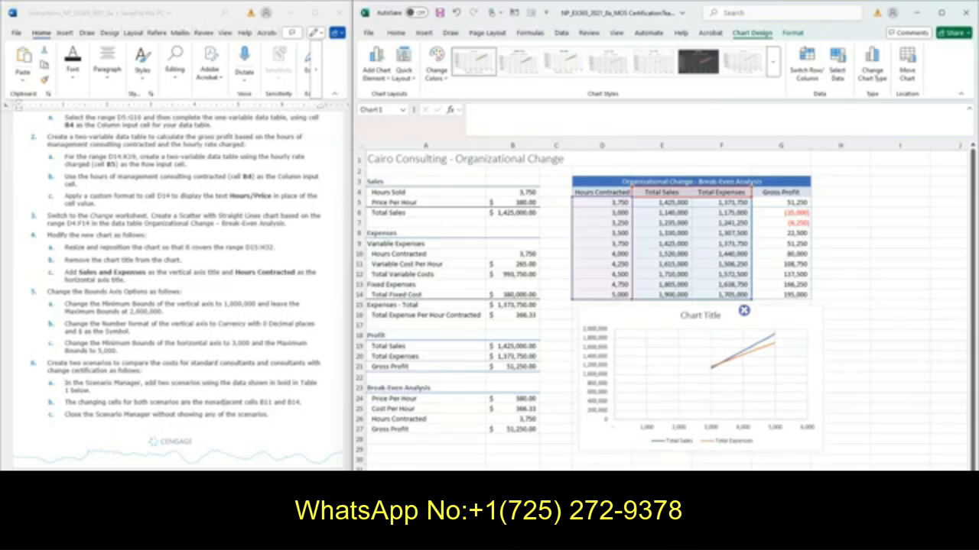
{"action": "left_click_drag", "start_coordinate": [744, 310], "coordinate": [743, 311]}
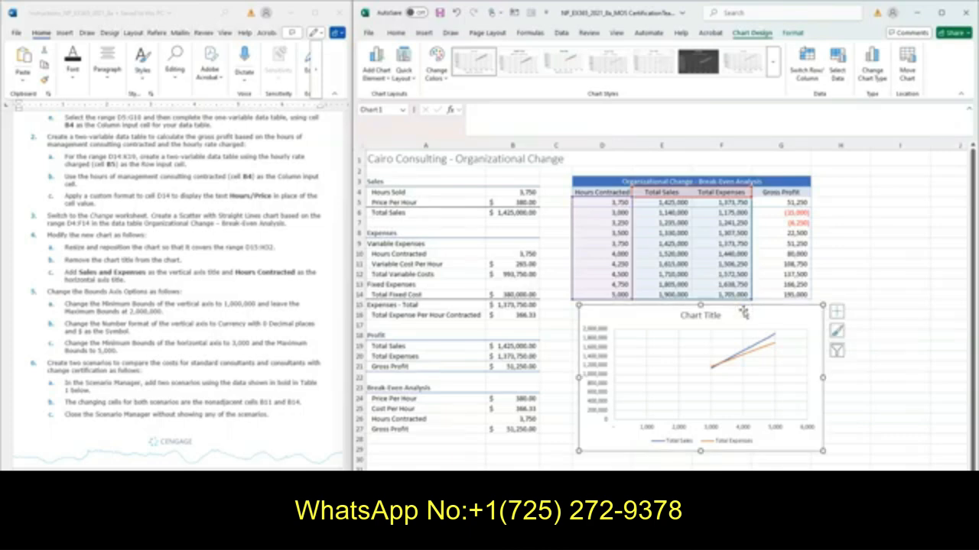
{"action": "left_click", "coordinate": [746, 339]}
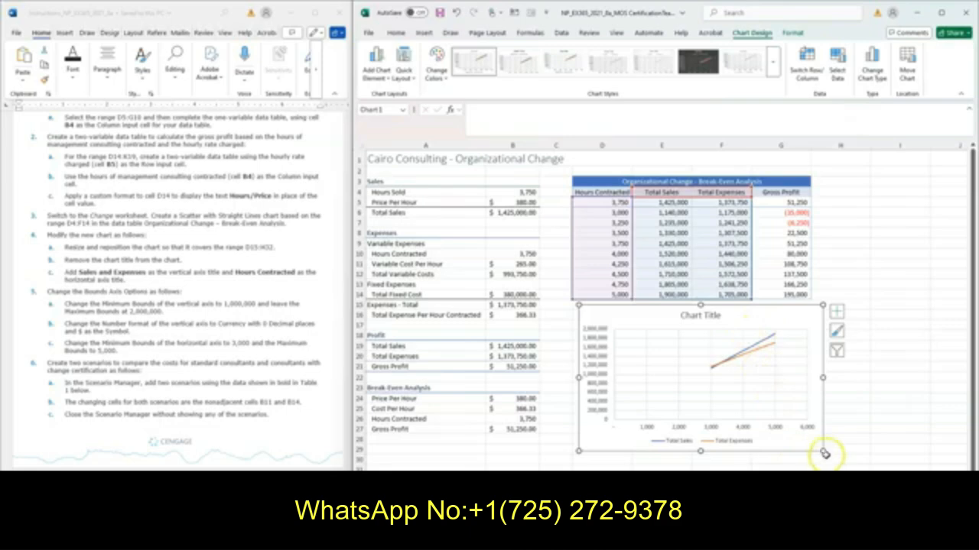
Enlarge the scatter chart so that it covers the range D15:H32
{"action": "left_click_drag", "start_coordinate": [823, 450], "coordinate": [834, 471]}
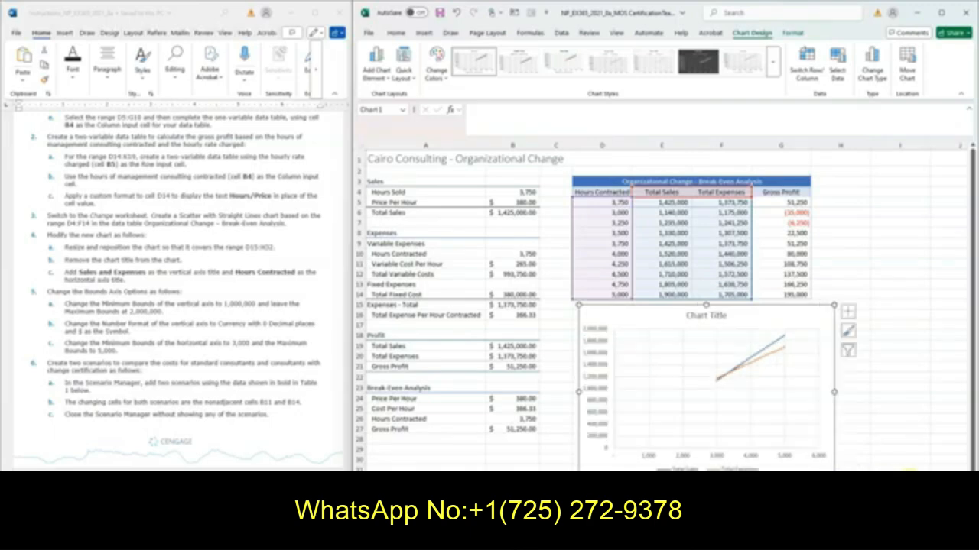
{"action": "left_click", "coordinate": [853, 470]}
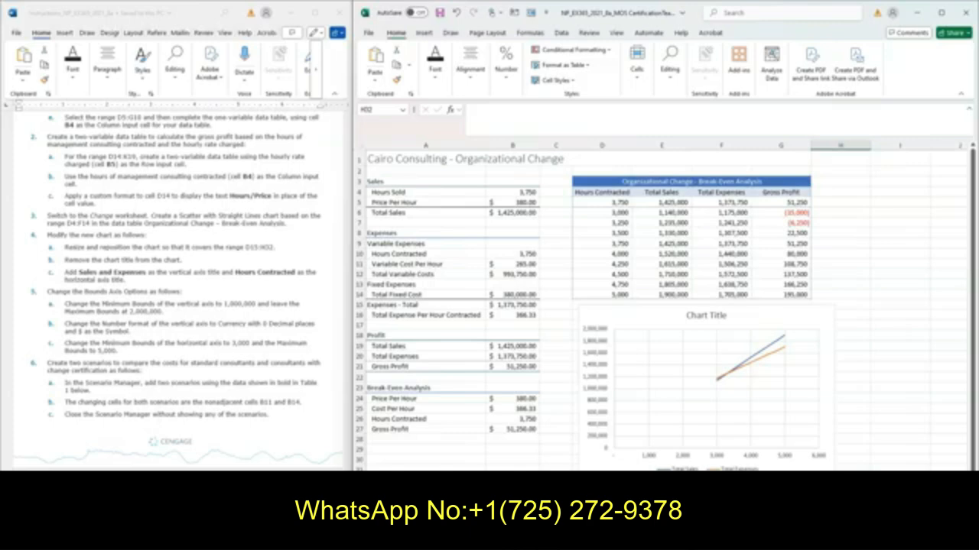
{"action": "left_click", "coordinate": [571, 305]}
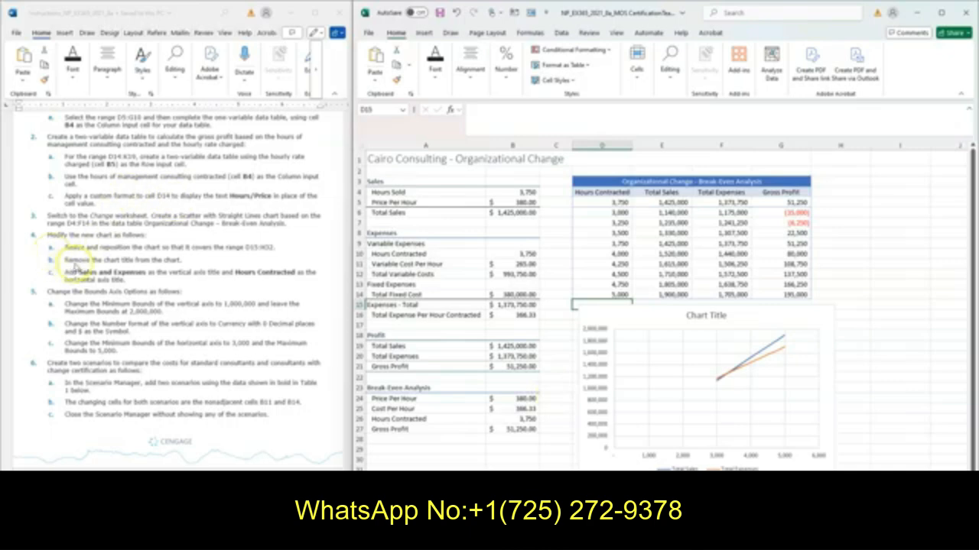
Remove the chart title from the scatter chart
{"action": "left_click", "coordinate": [768, 313]}
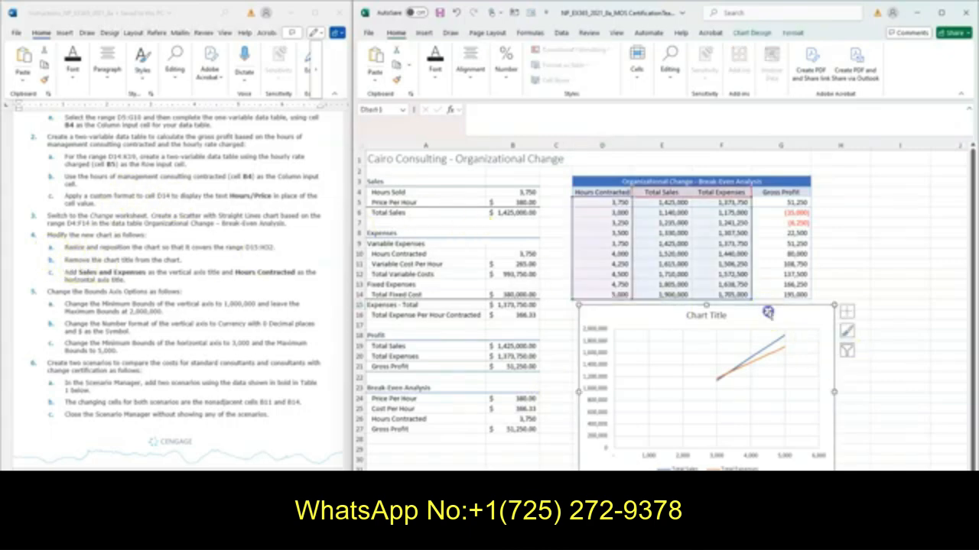
{"action": "left_click", "coordinate": [848, 314]}
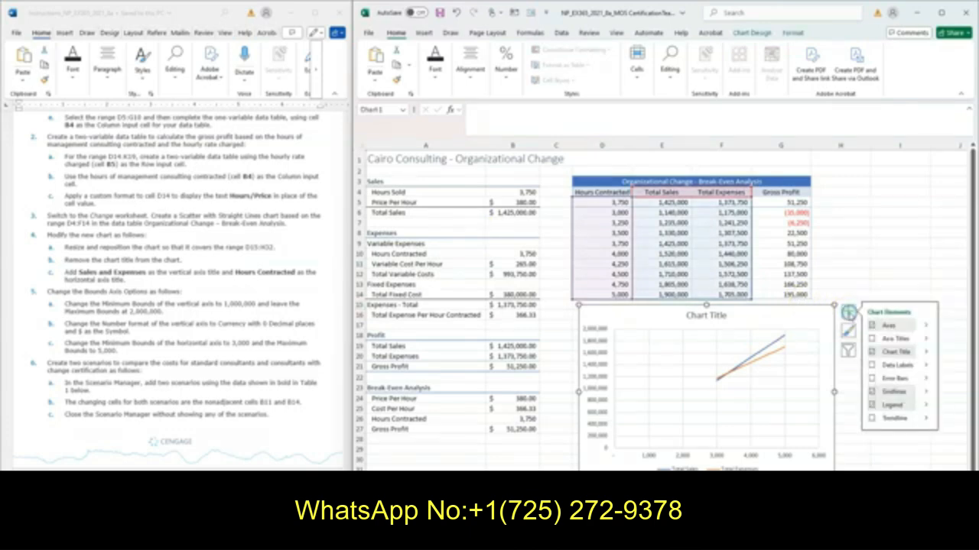
{"action": "left_click", "coordinate": [871, 353]}
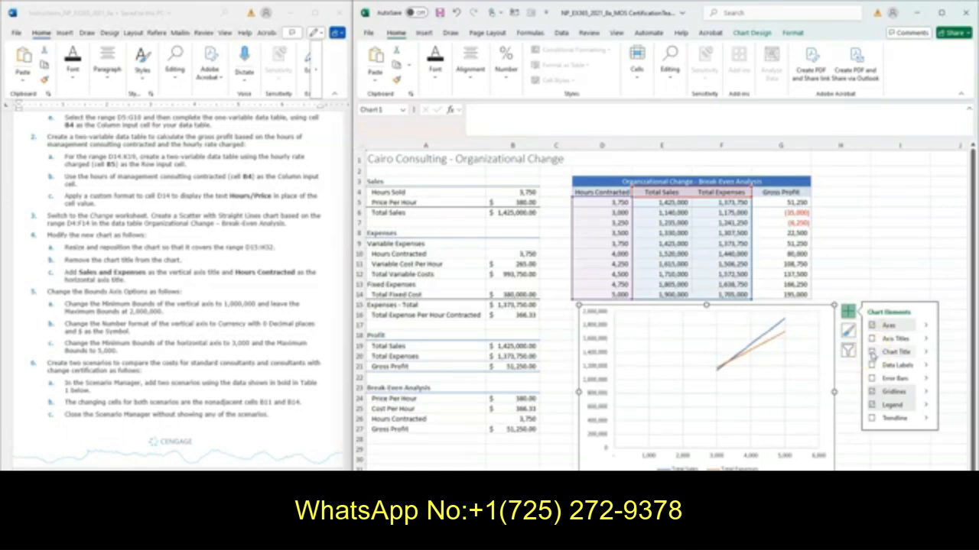
Add axis titles to the scatter chart and set the vertical axis title to Sales and Expenses
{"action": "left_click", "coordinate": [871, 341]}
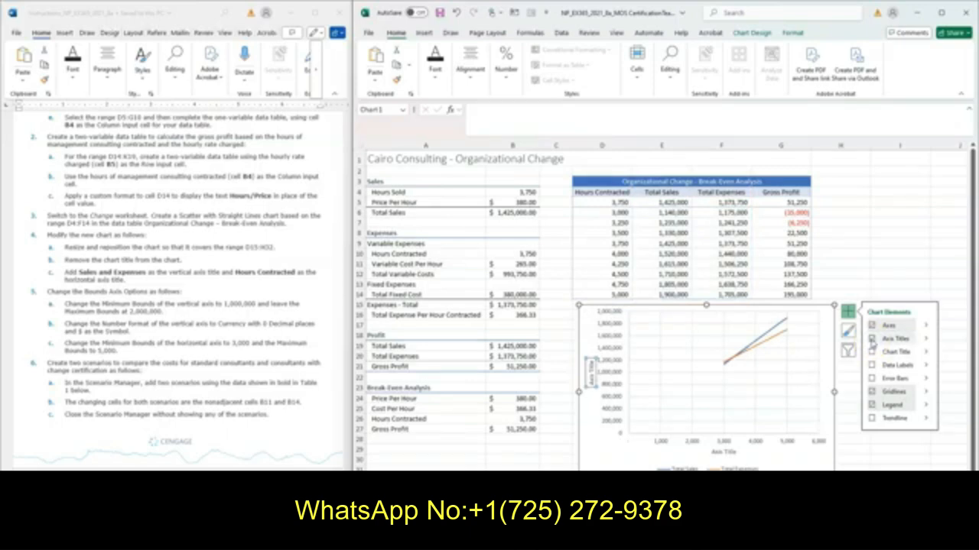
{"action": "triple_click", "coordinate": [590, 381]}
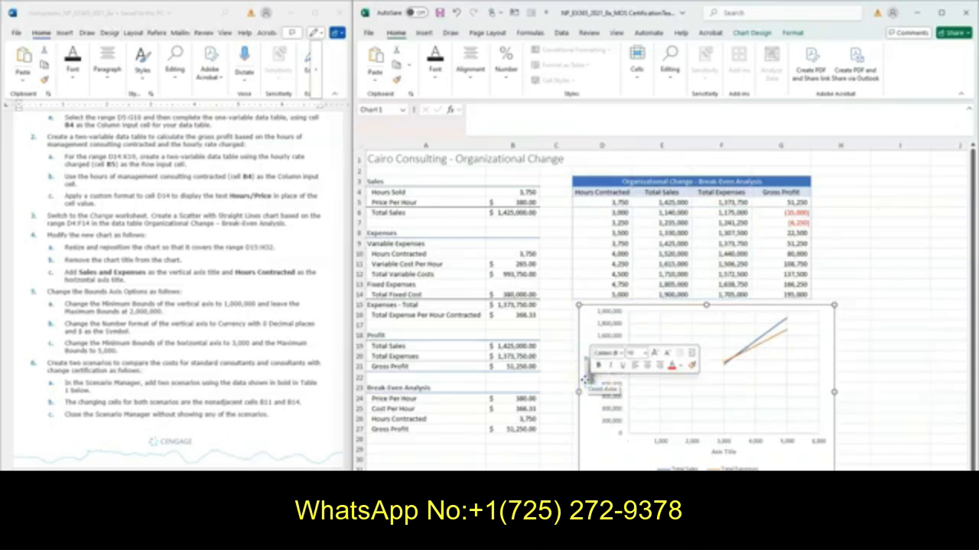
{"action": "type", "text": "Sales and Expenses"}
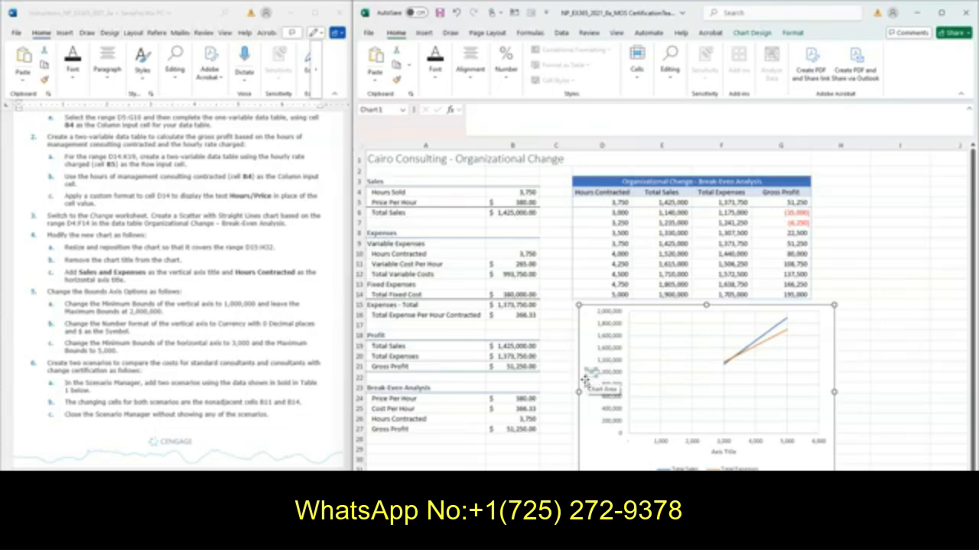
{"action": "type", "text": " Expenses"}
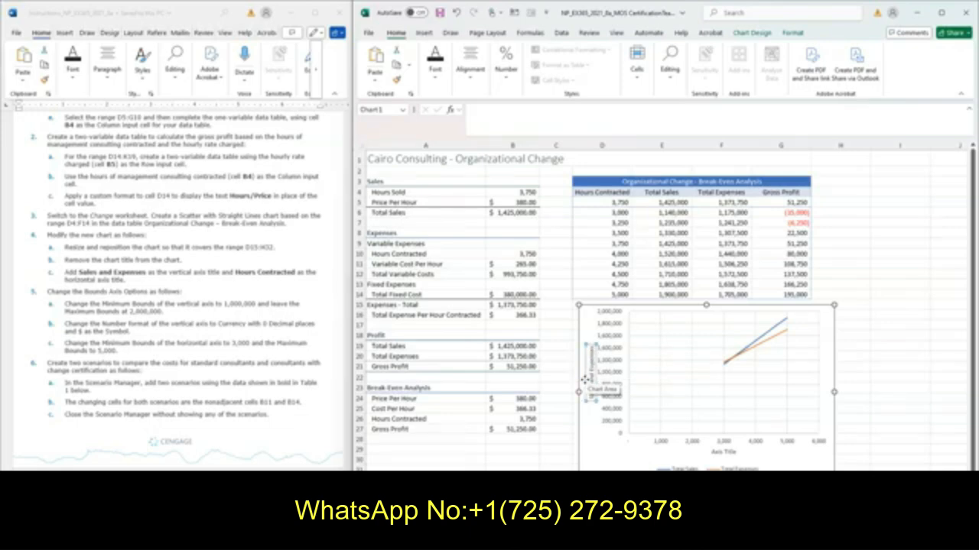
Change the horizontal axis title of the scatter chart to Hours Contracted
{"action": "left_click", "coordinate": [723, 452]}
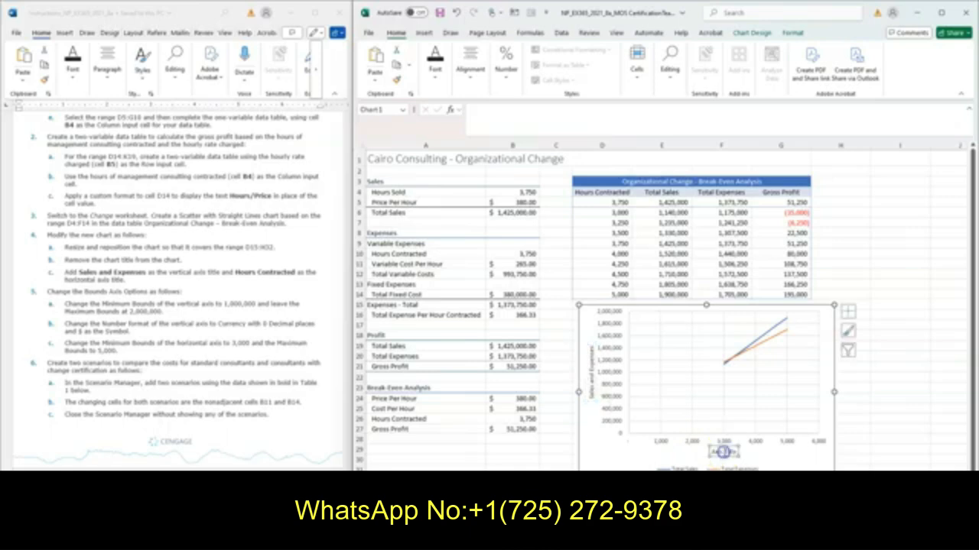
{"action": "triple_click", "coordinate": [723, 452]}
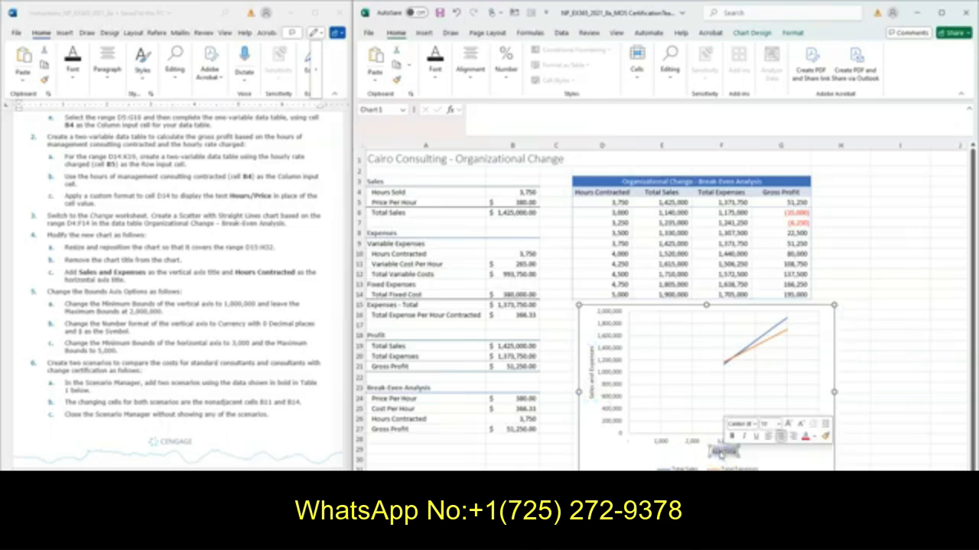
{"action": "type", "text": "Hours Cont"}
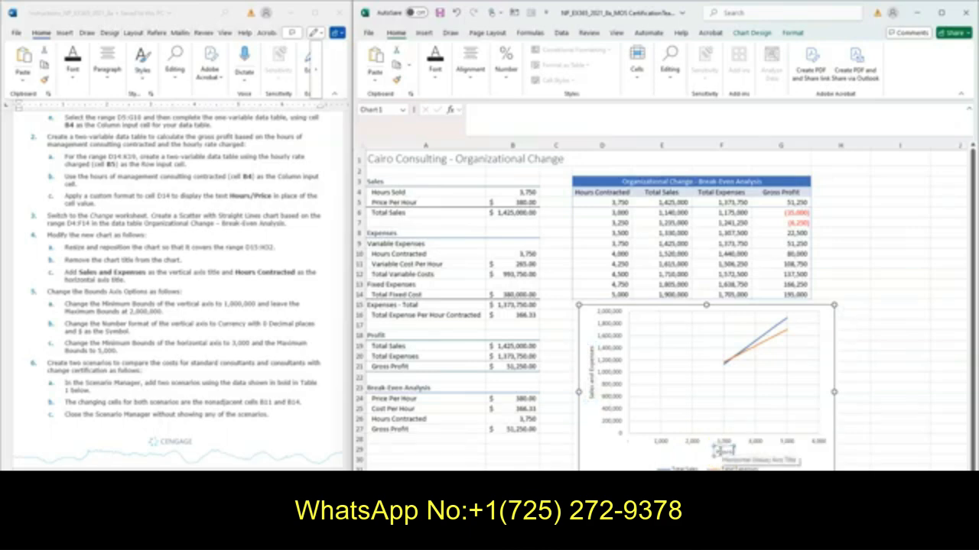
{"action": "type", "text": "racted"}
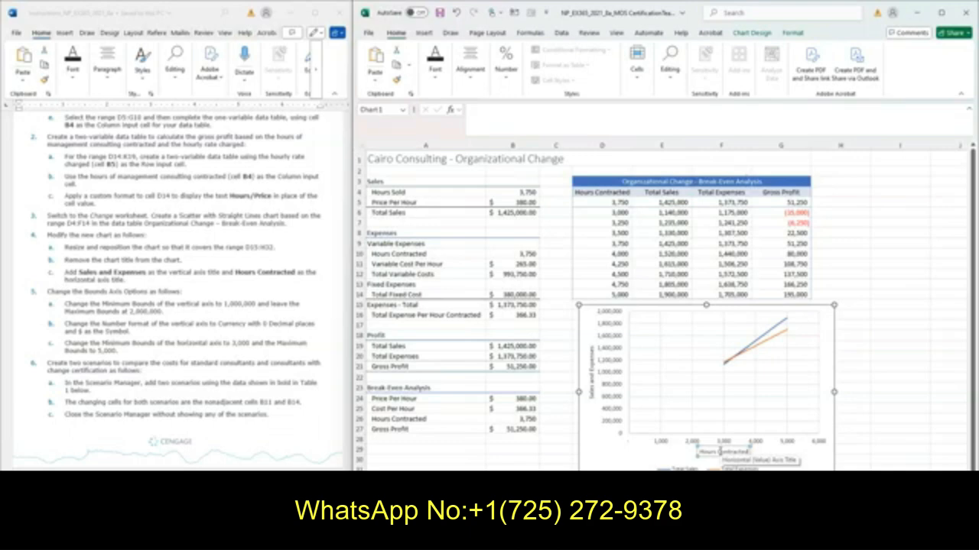
{"action": "left_click", "coordinate": [892, 420]}
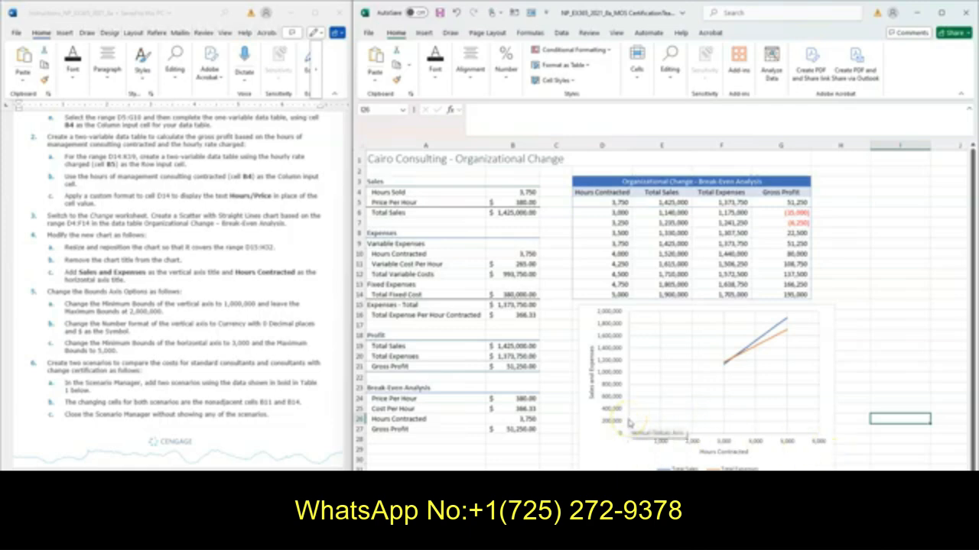
Set the minimum bound of the chart's vertical axis to 1,000,000
{"action": "left_click", "coordinate": [610, 382]}
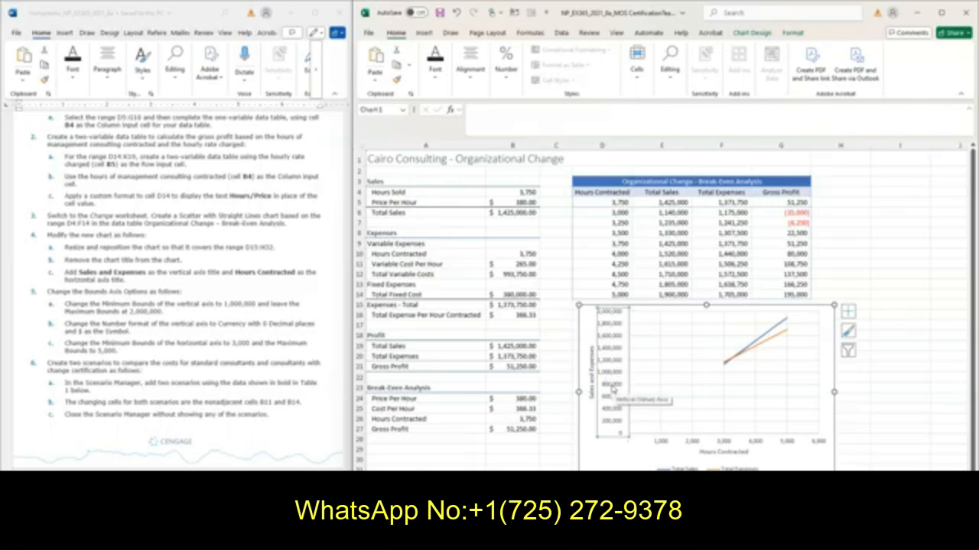
{"action": "right_click", "coordinate": [612, 390]}
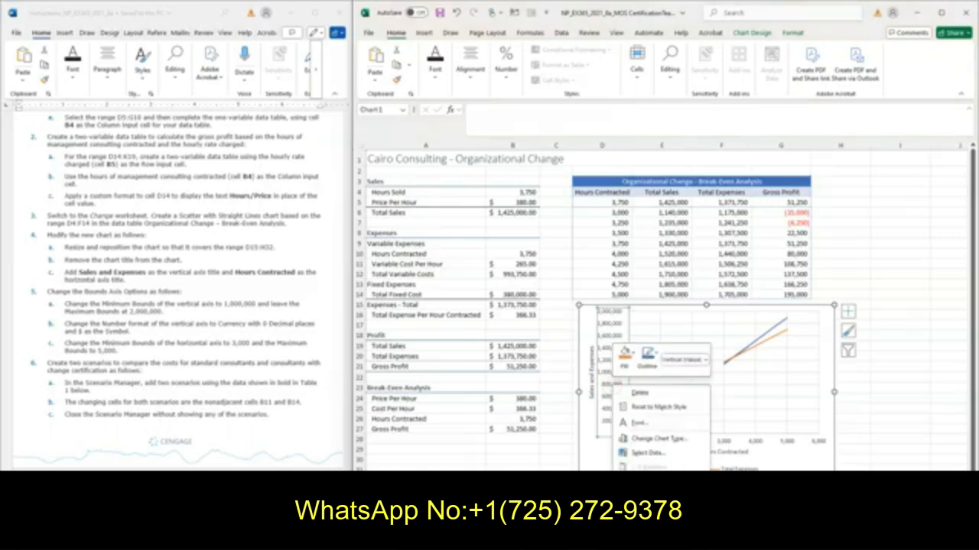
{"action": "left_click", "coordinate": [656, 513]}
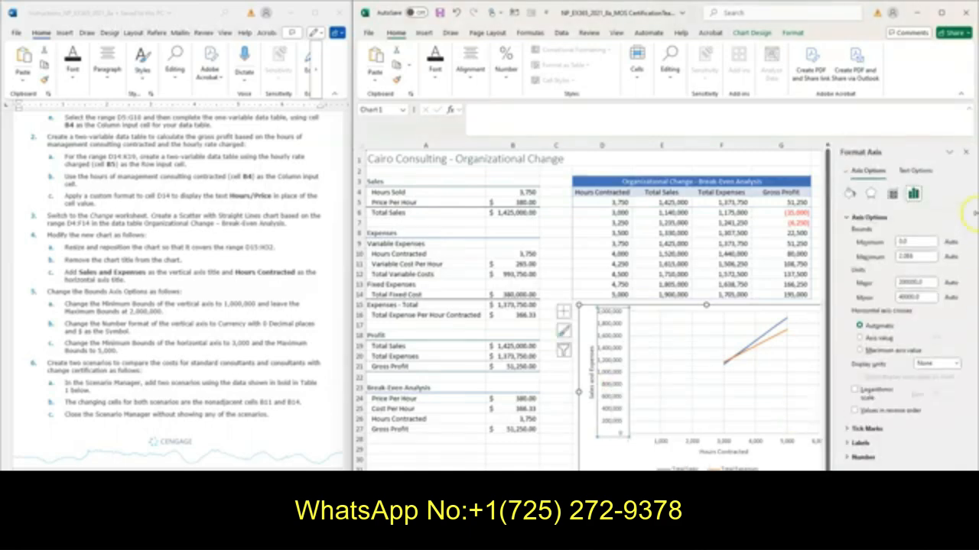
{"action": "double_click", "coordinate": [902, 241]}
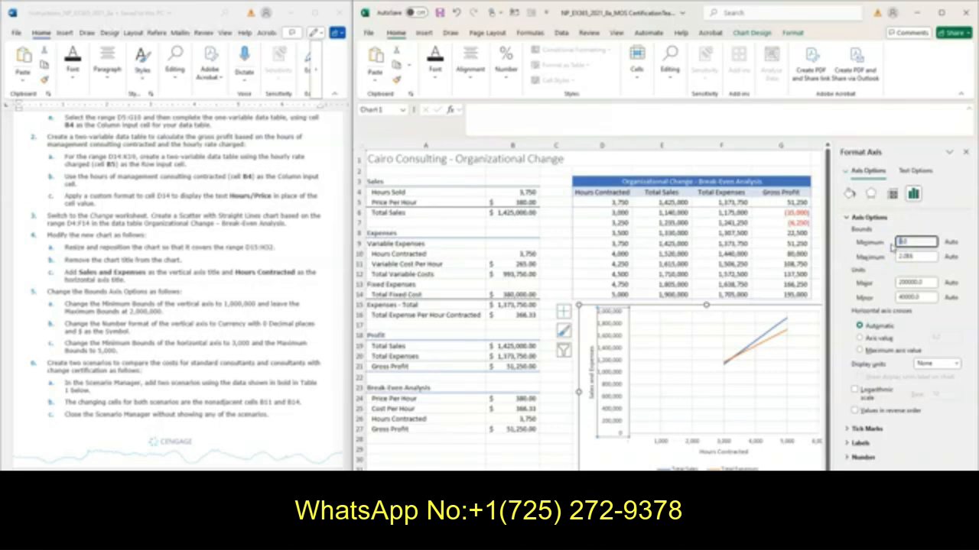
{"action": "left_click", "coordinate": [918, 242]}
{"action": "left_click", "coordinate": [910, 242]}
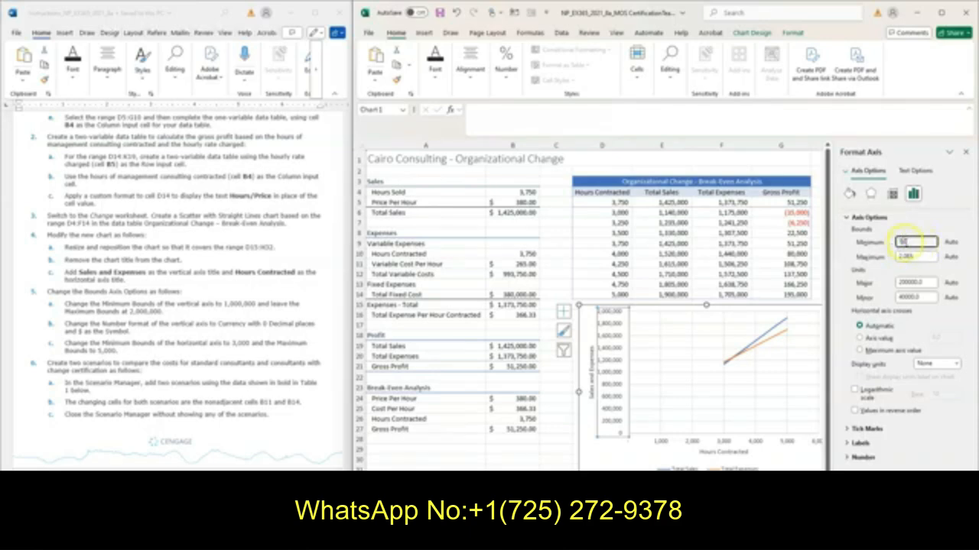
{"action": "double_click", "coordinate": [911, 243]}
{"action": "type", "text": "1.0E6"}
Format the vertical axis numbers as Currency with 0 decimal places and the $ symbol
{"action": "left_click", "coordinate": [862, 457]}
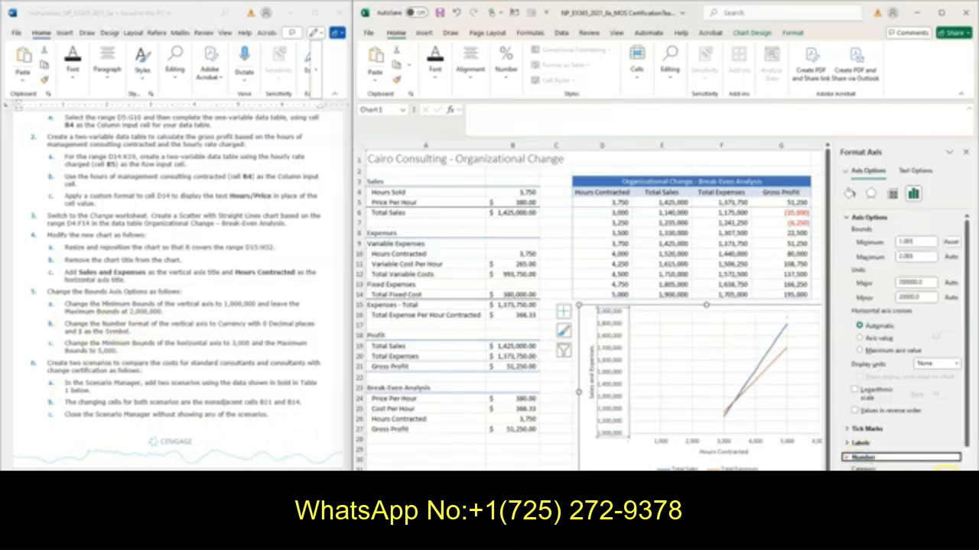
{"action": "left_click", "coordinate": [948, 469]}
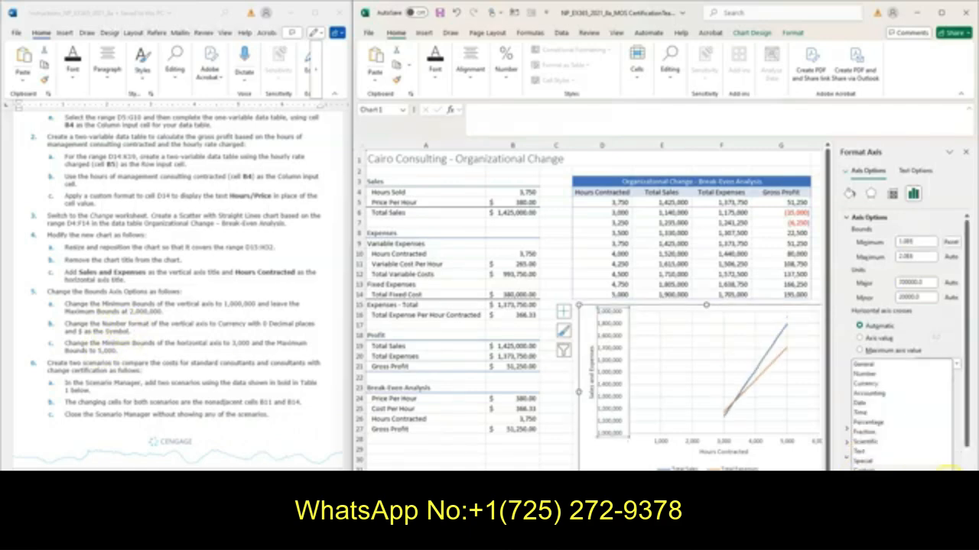
{"action": "left_click", "coordinate": [881, 386]}
{"action": "scroll", "coordinate": [881, 386], "scroll_direction": "down", "scroll_amount": 2}
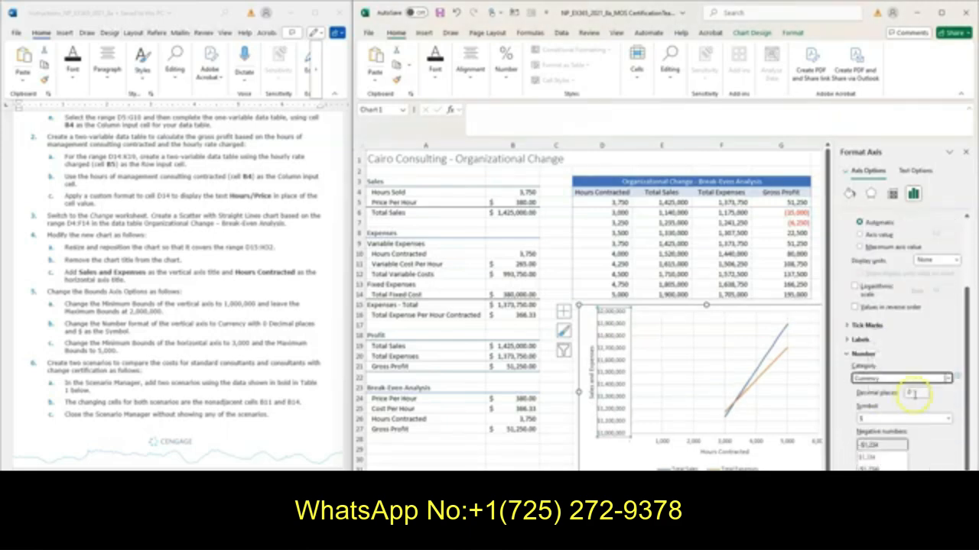
{"action": "left_click", "coordinate": [860, 420]}
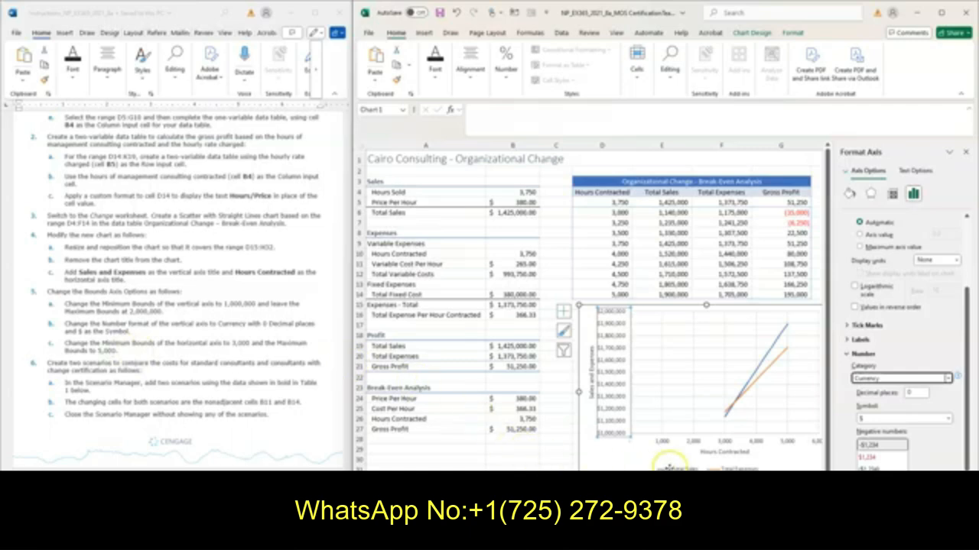
Set the chart's horizontal axis bounds to a minimum of 3000 and a maximum of 5000, and close the axis formatting options
{"action": "left_click", "coordinate": [725, 443]}
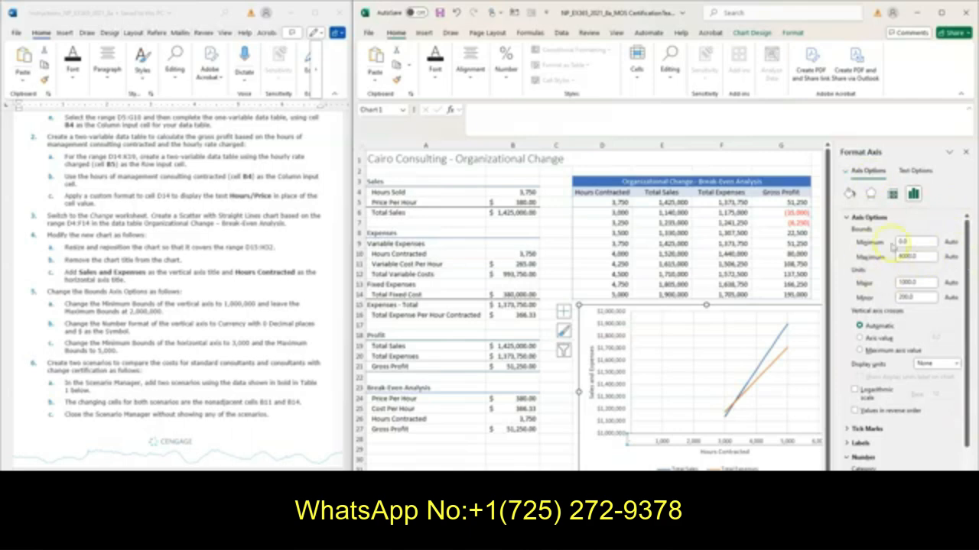
{"action": "left_click", "coordinate": [908, 260]}
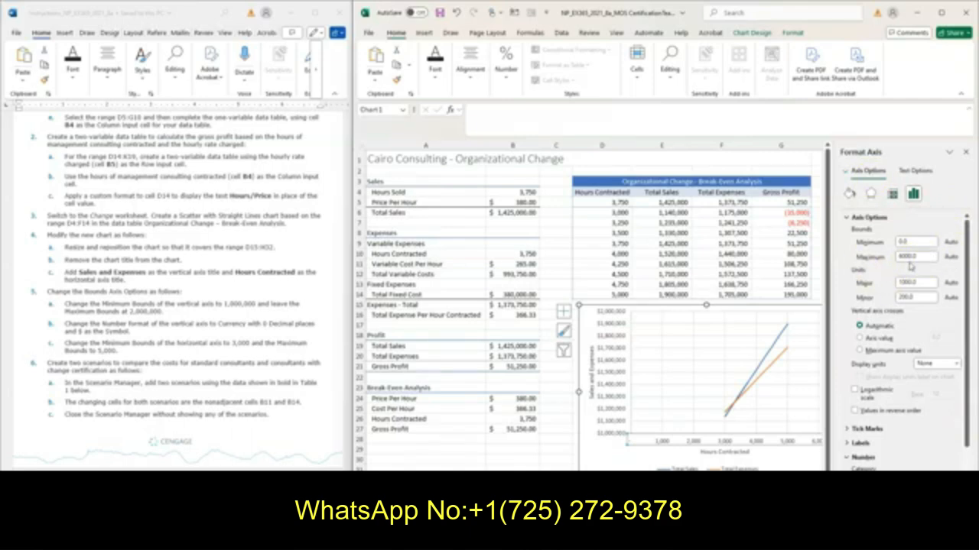
{"action": "left_click", "coordinate": [884, 242]}
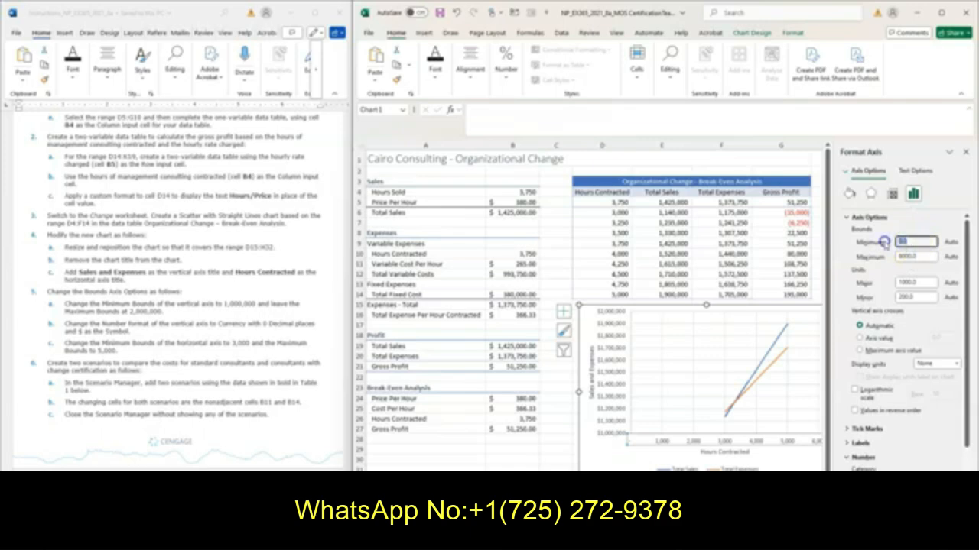
{"action": "type", "text": "3000"}
{"action": "left_click", "coordinate": [907, 258]}
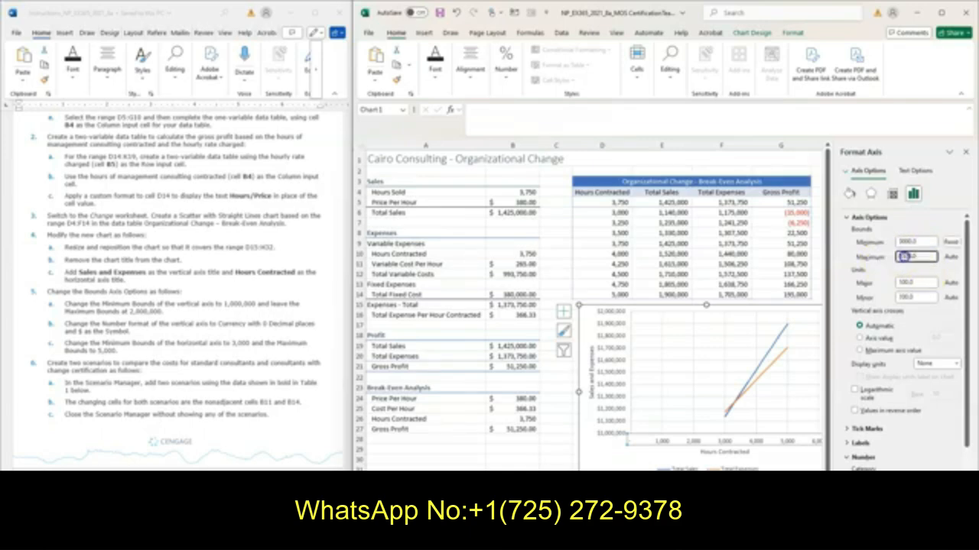
{"action": "type", "text": "5000"}
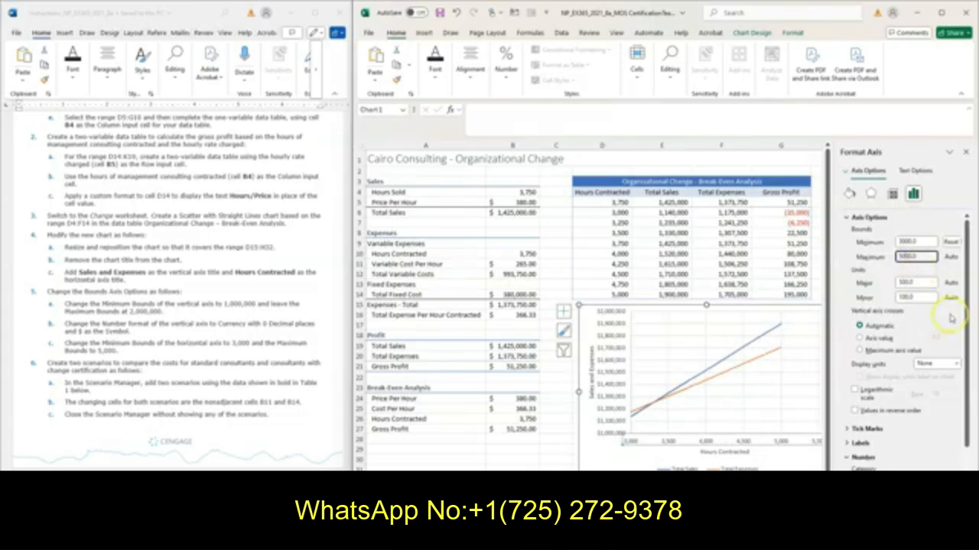
{"action": "left_click", "coordinate": [967, 156]}
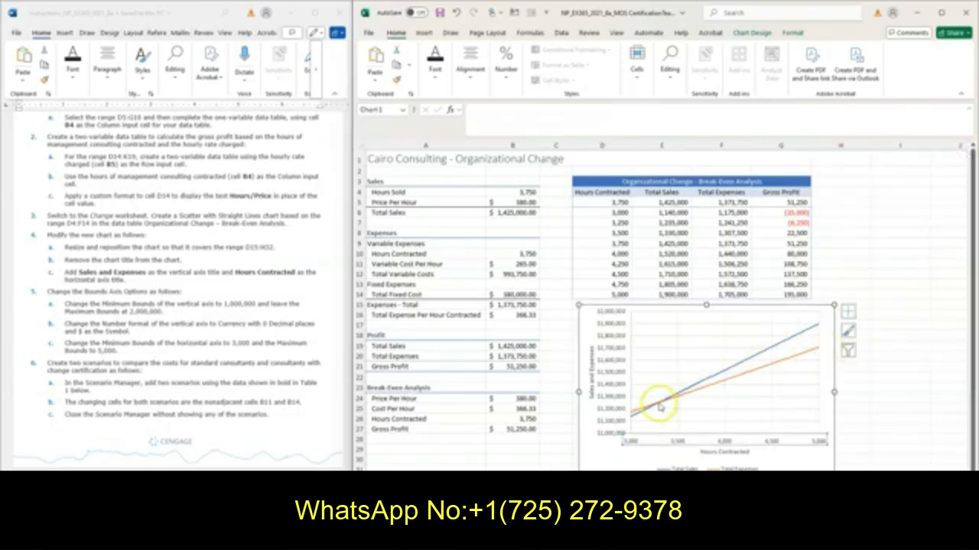
{"action": "mouse_move", "coordinate": [660, 408]}
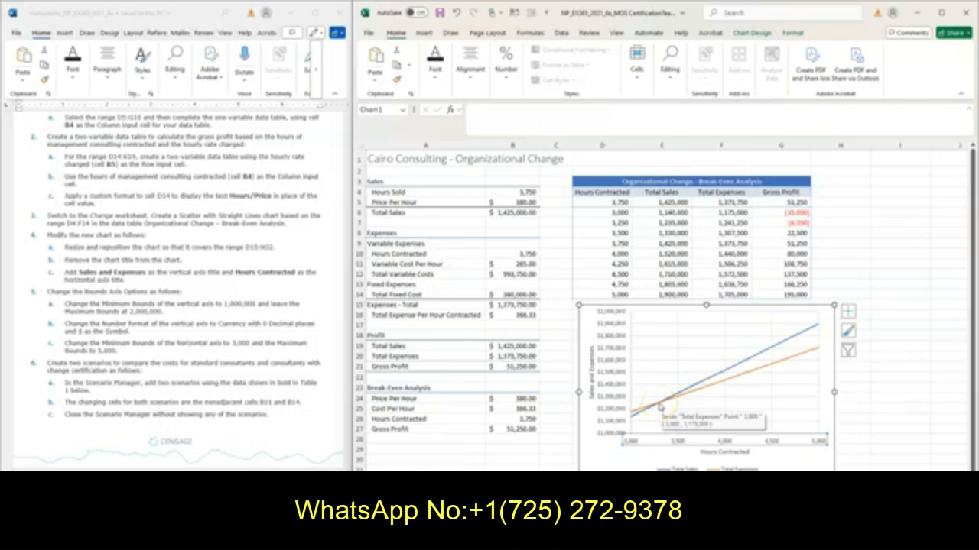
Start a new scenario in the Scenario Manager for the Change worksheet and name it Standard
{"action": "scroll", "coordinate": [145, 307], "scroll_direction": "down", "scroll_amount": 5}
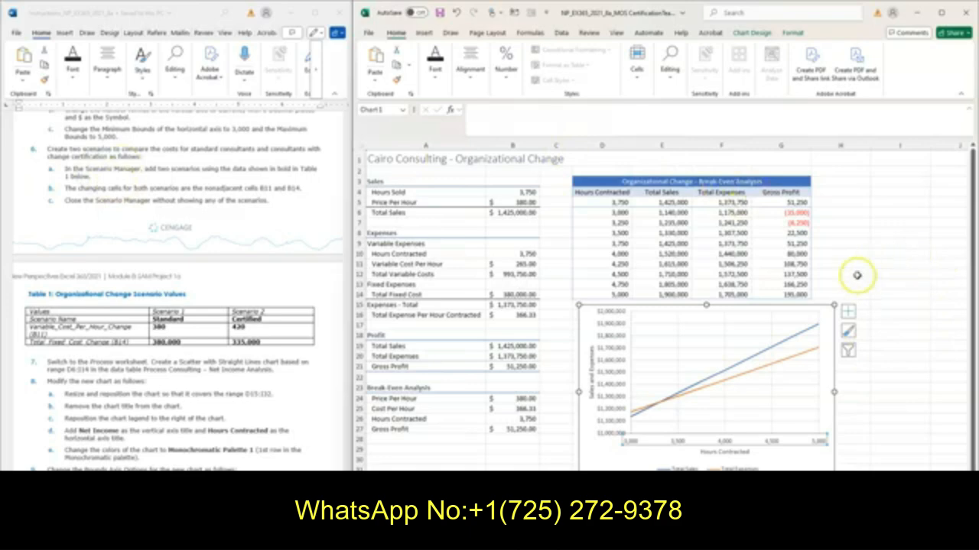
{"action": "left_click", "coordinate": [887, 234]}
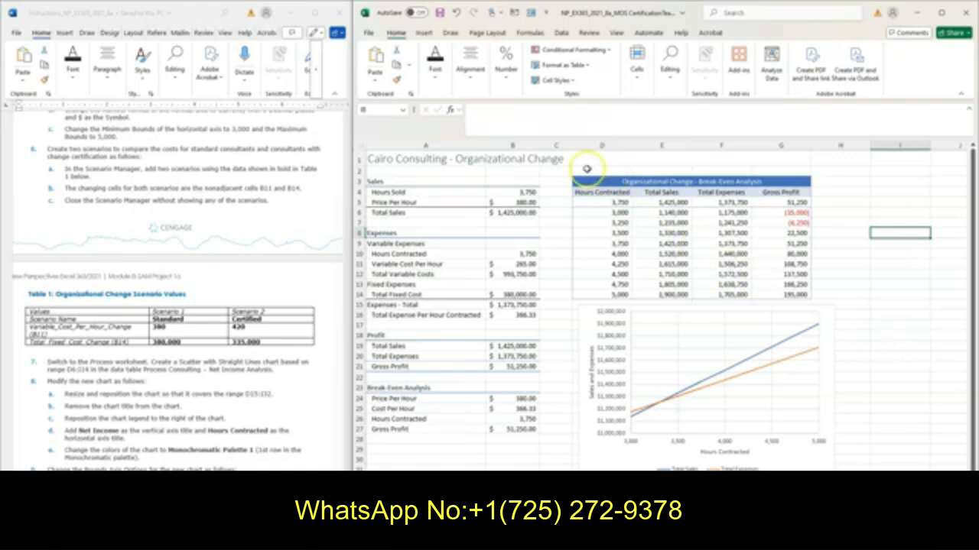
{"action": "left_click", "coordinate": [561, 33]}
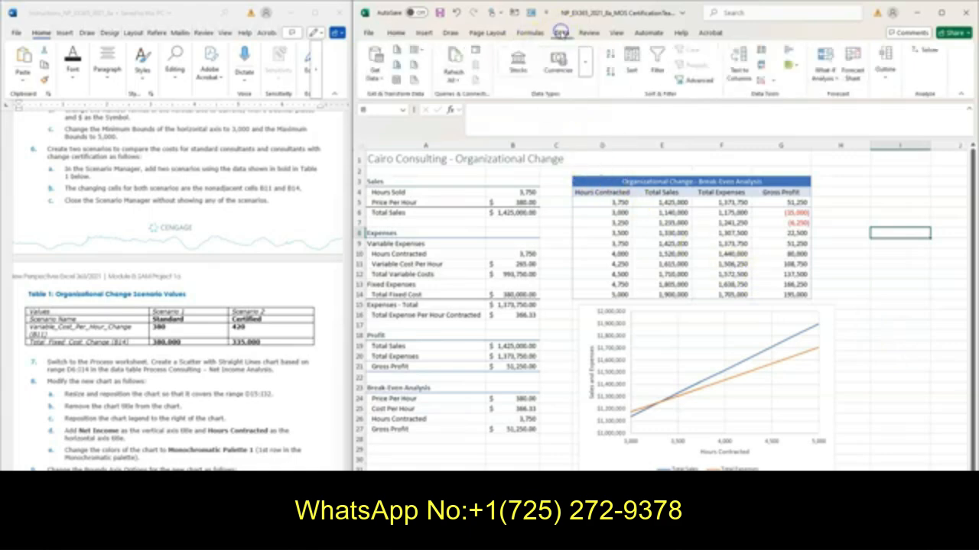
{"action": "left_click", "coordinate": [826, 80]}
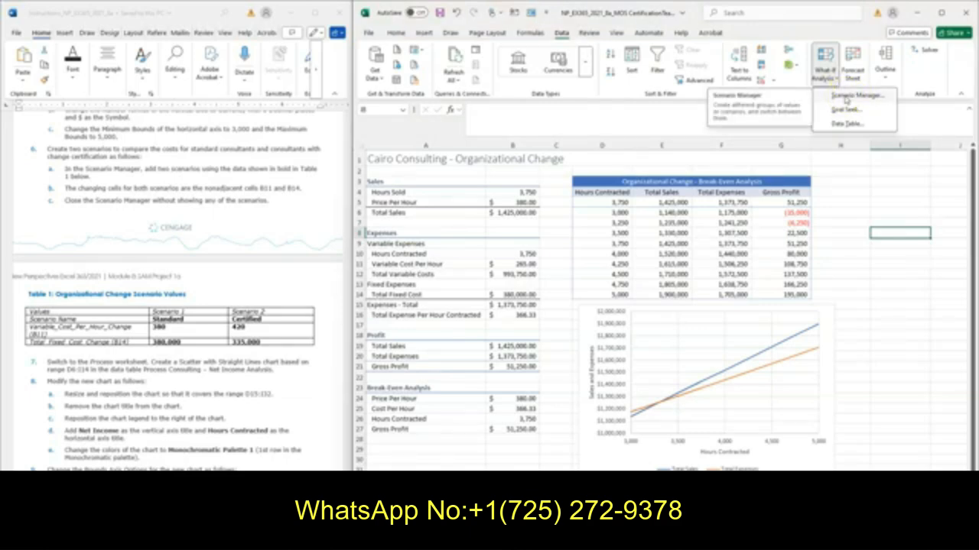
{"action": "left_click", "coordinate": [846, 97]}
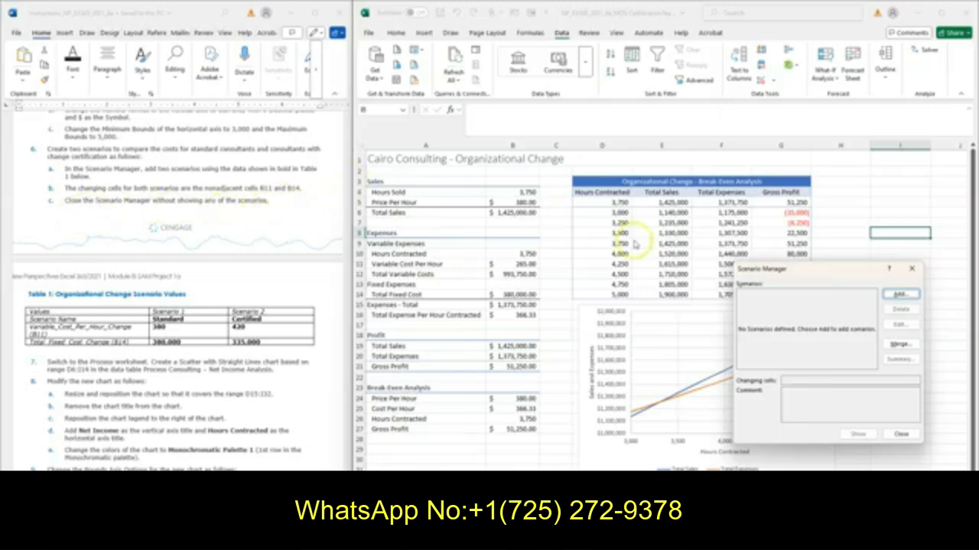
{"action": "left_click", "coordinate": [899, 295]}
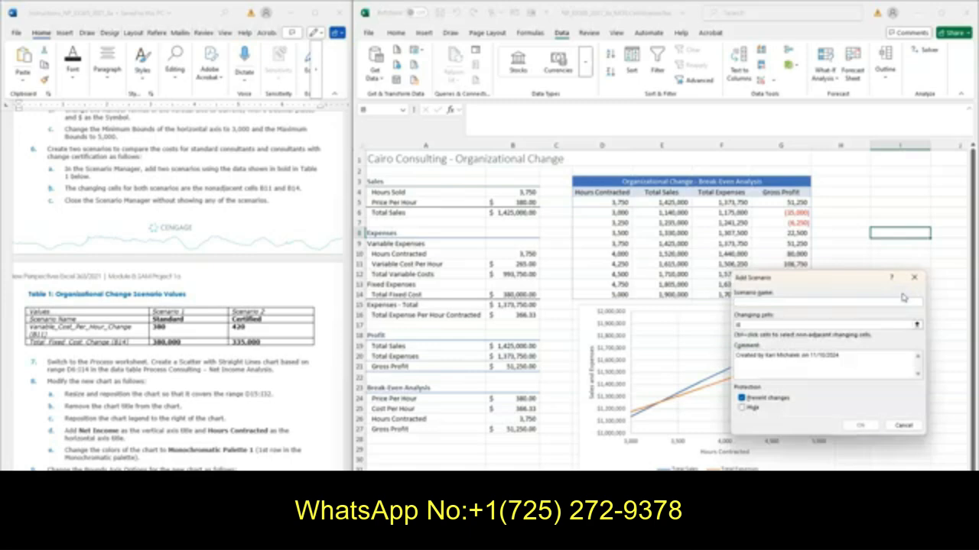
{"action": "type", "text": "Standard"}
{"action": "key", "text": "Tab"}
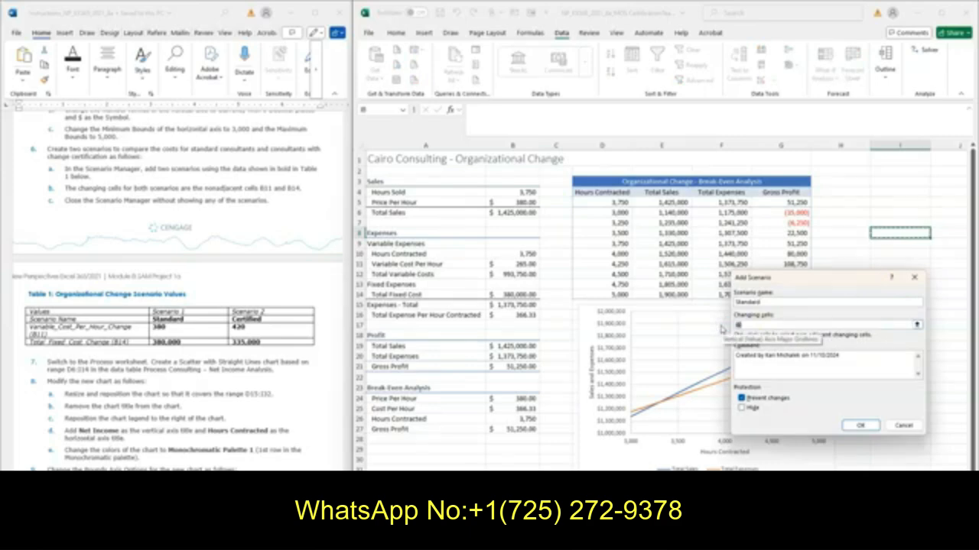
{"action": "type", "text": "B11"}
{"action": "left_click", "coordinate": [773, 329]}
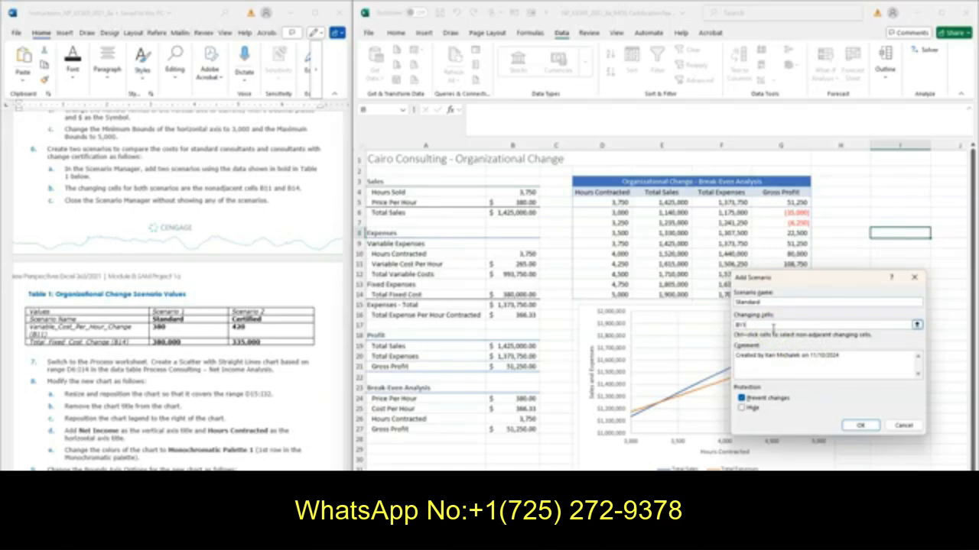
{"action": "left_click", "coordinate": [512, 248]}
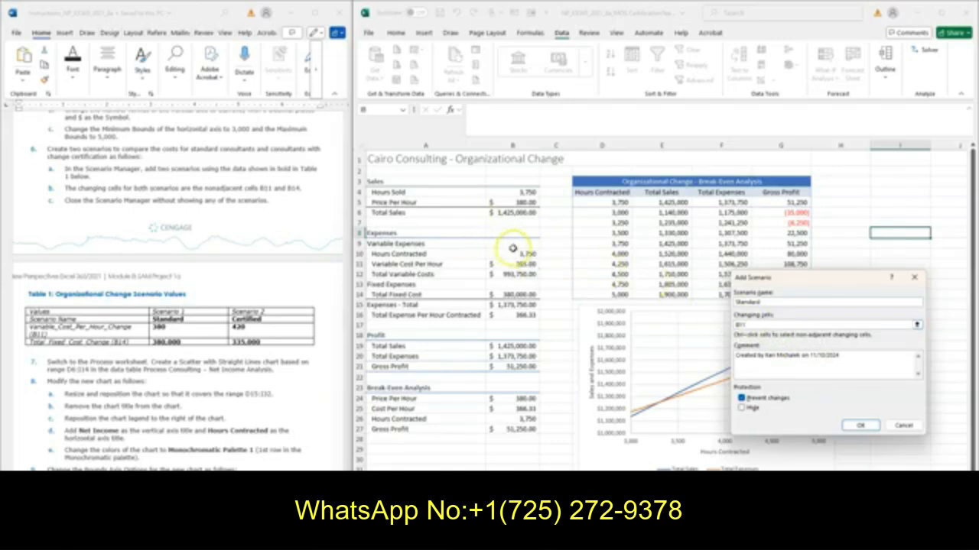
{"action": "left_click", "coordinate": [520, 296], "text": "ctrl"}
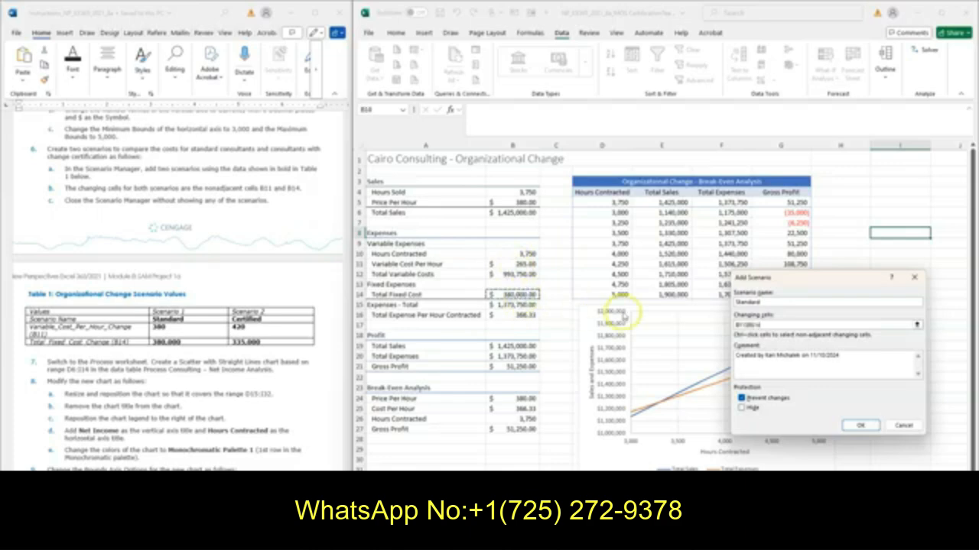
{"action": "left_click_drag", "start_coordinate": [761, 325], "coordinate": [703, 320]}
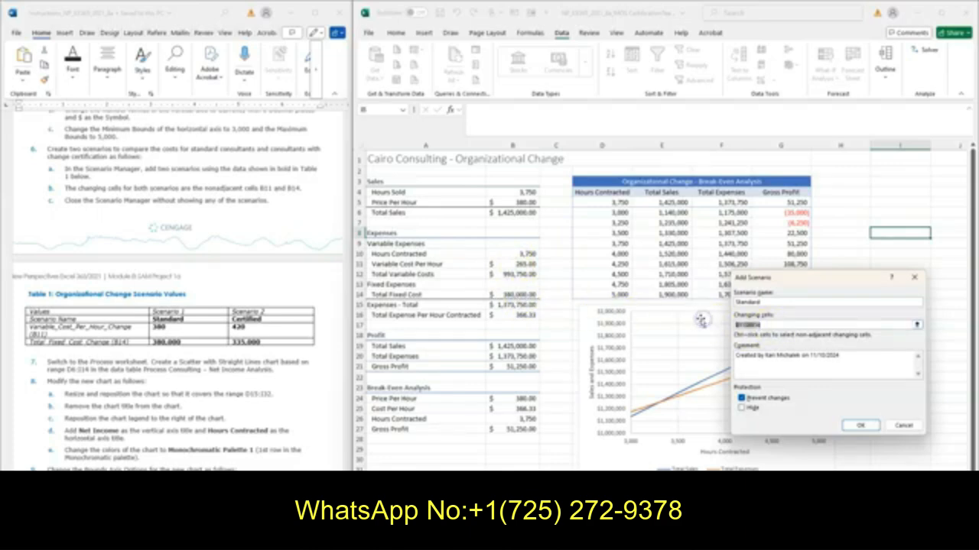
{"action": "key", "text": "BackSpace"}
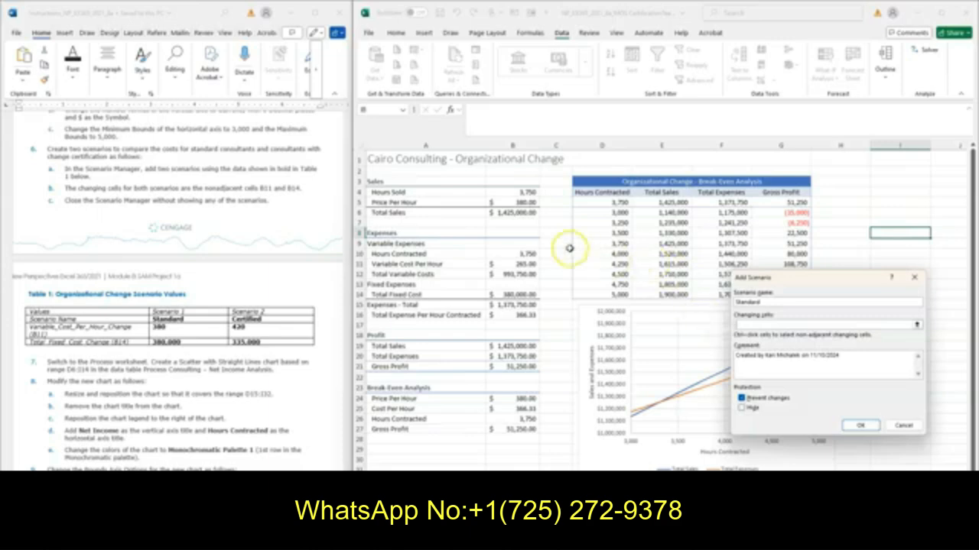
Set the Standard scenario's changing cells to the nonadjacent cells B11 and B14
{"action": "left_click", "coordinate": [514, 266]}
{"action": "left_click", "coordinate": [516, 266]}
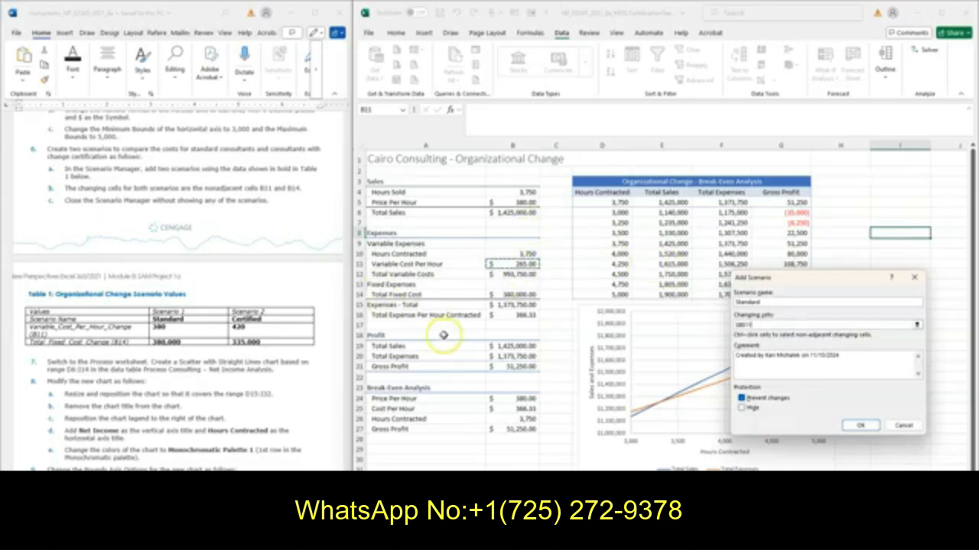
{"action": "left_click", "coordinate": [508, 295], "text": "ctrl"}
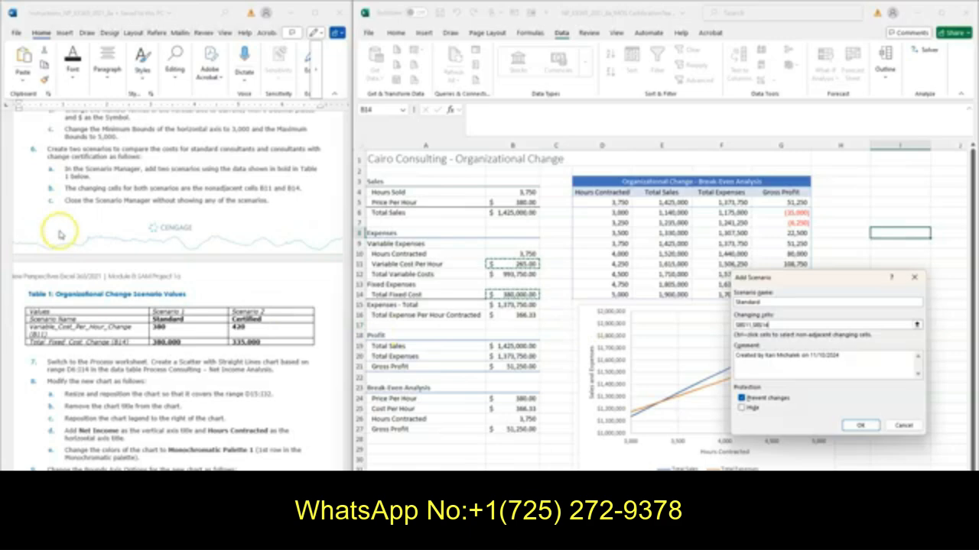
{"action": "left_click", "coordinate": [856, 426]}
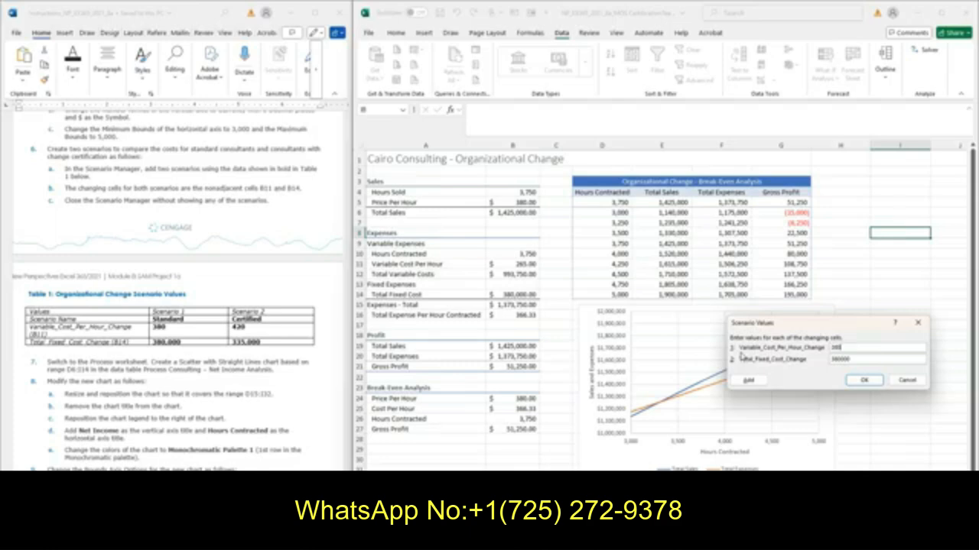
Give the Standard scenario 380 for Variable_Cost_Per_Hour_Change and 380000 for Total_Fixed_Cost_Change, and continue to adding another scenario
{"action": "left_click", "coordinate": [844, 360]}
{"action": "left_click_drag", "start_coordinate": [850, 360], "coordinate": [815, 358]}
{"action": "left_click", "coordinate": [850, 359]}
{"action": "left_click", "coordinate": [748, 383]}
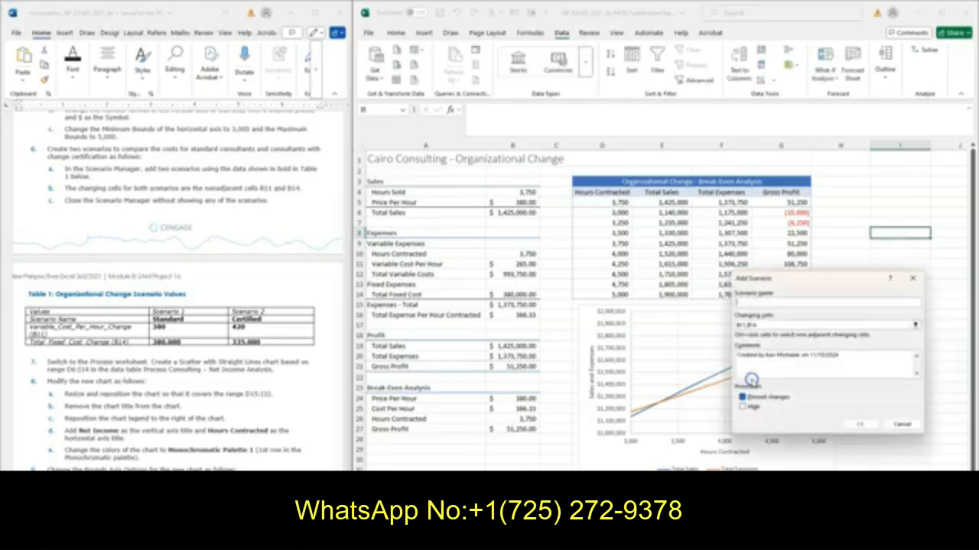
Add a scenario named Certified for cells B11 and B14, with Variable_Cost_Per_Hour_Change set to 420 and Total_Fixed_Cost_Change set to 335000
{"action": "type", "text": "Certified"}
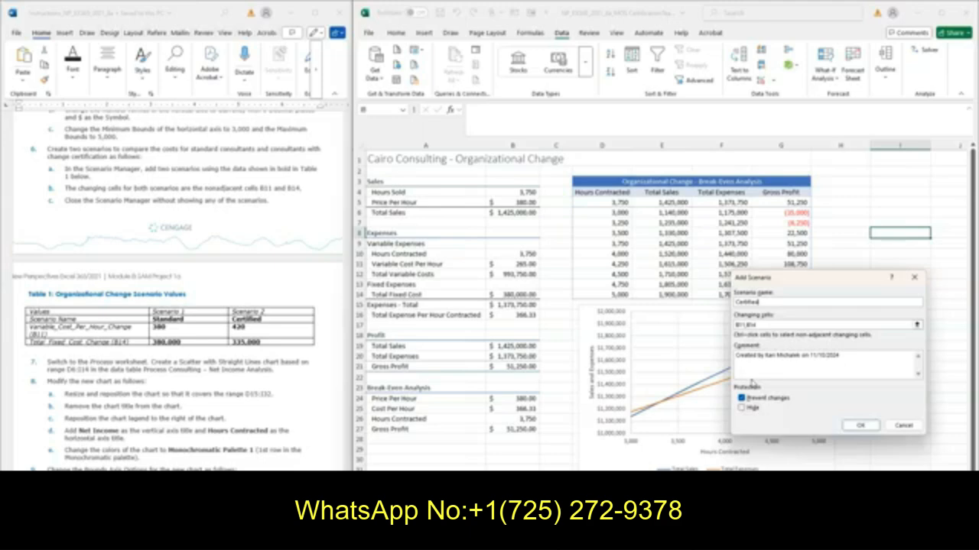
{"action": "left_click", "coordinate": [862, 426]}
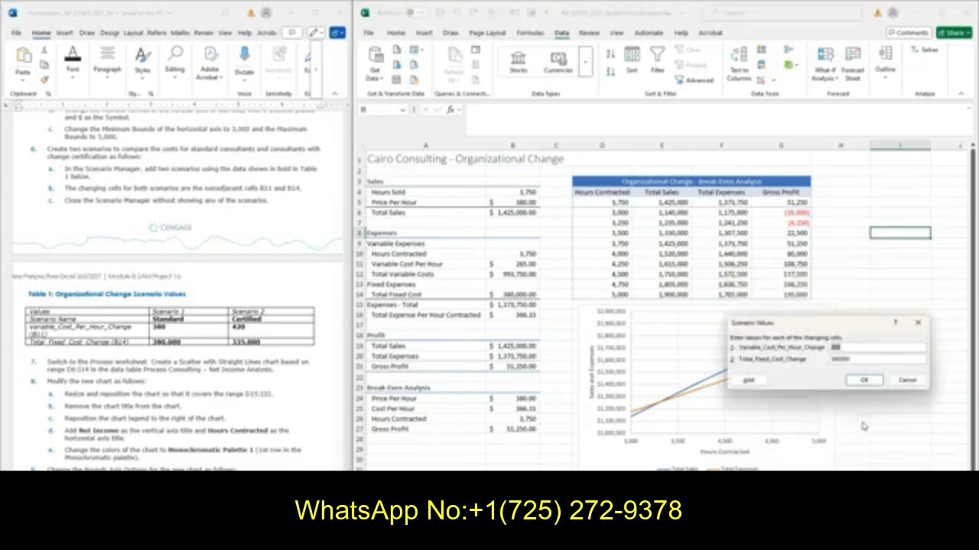
{"action": "type", "text": "420"}
{"action": "left_click", "coordinate": [856, 359]}
{"action": "double_click", "coordinate": [858, 358]}
{"action": "type", "text": "335000"}
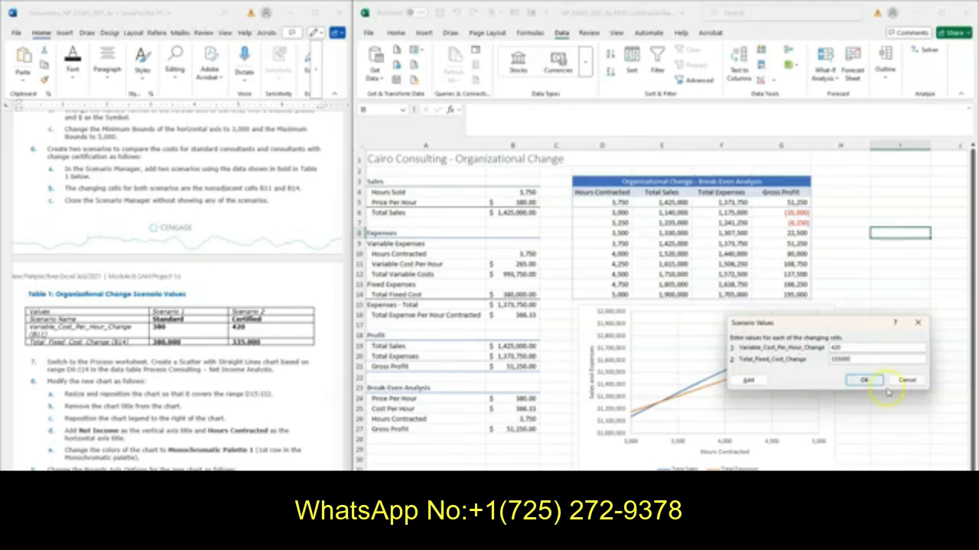
{"action": "left_click", "coordinate": [864, 380]}
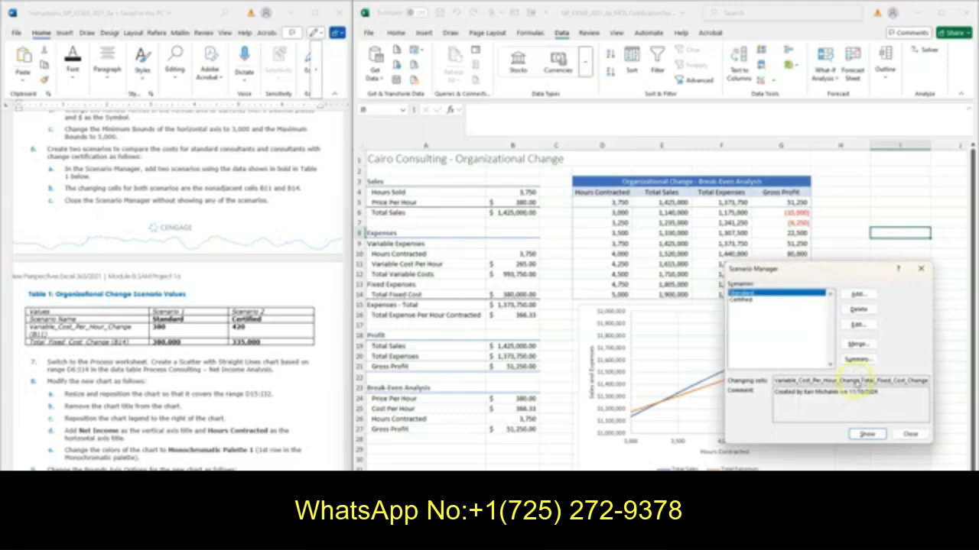